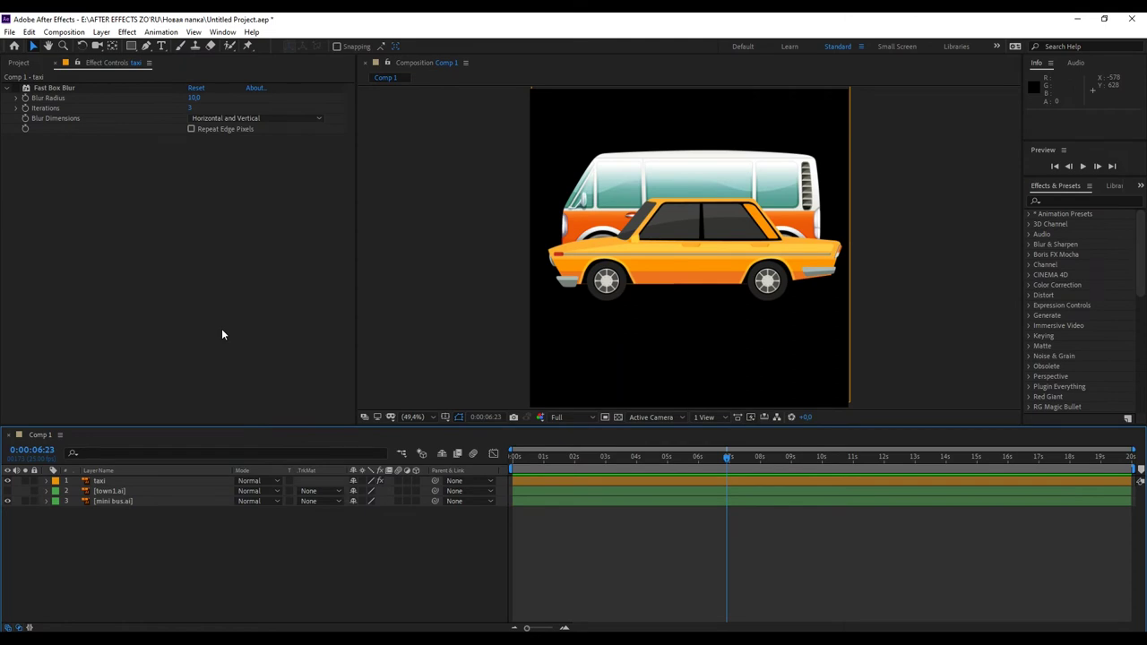
# Make the Comp 1 composition viewer active.
pyautogui.click(439, 237)
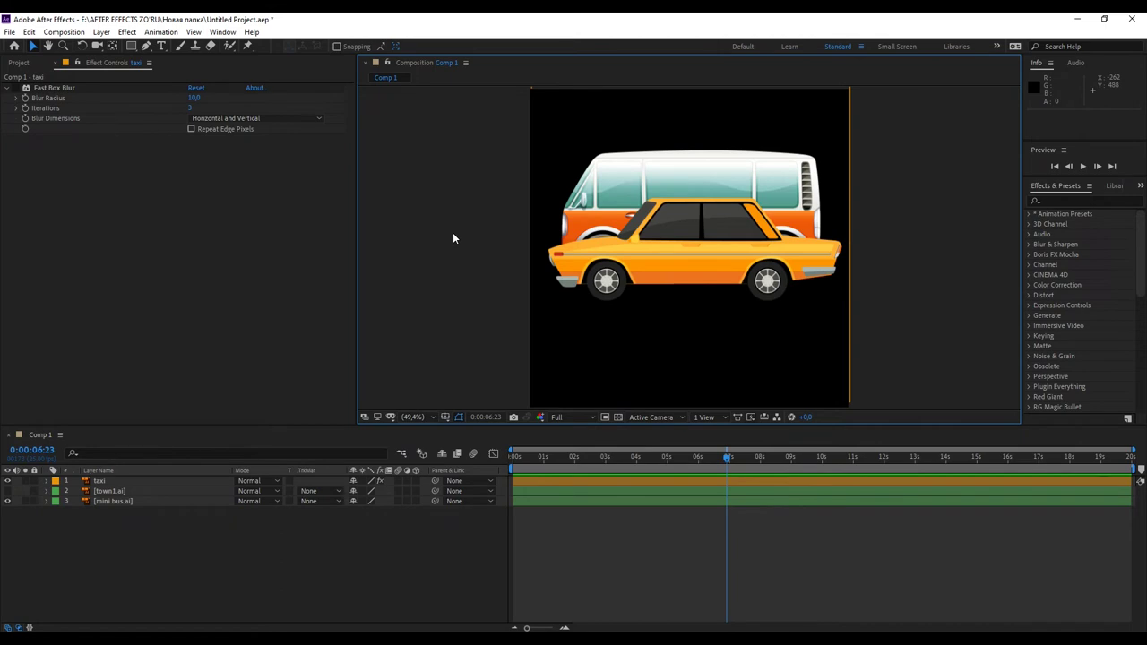
# Show the project list and preview town2.ai, town1.ai and 225415-P1Q0IQ-228.ai.
pyautogui.click(19, 61)
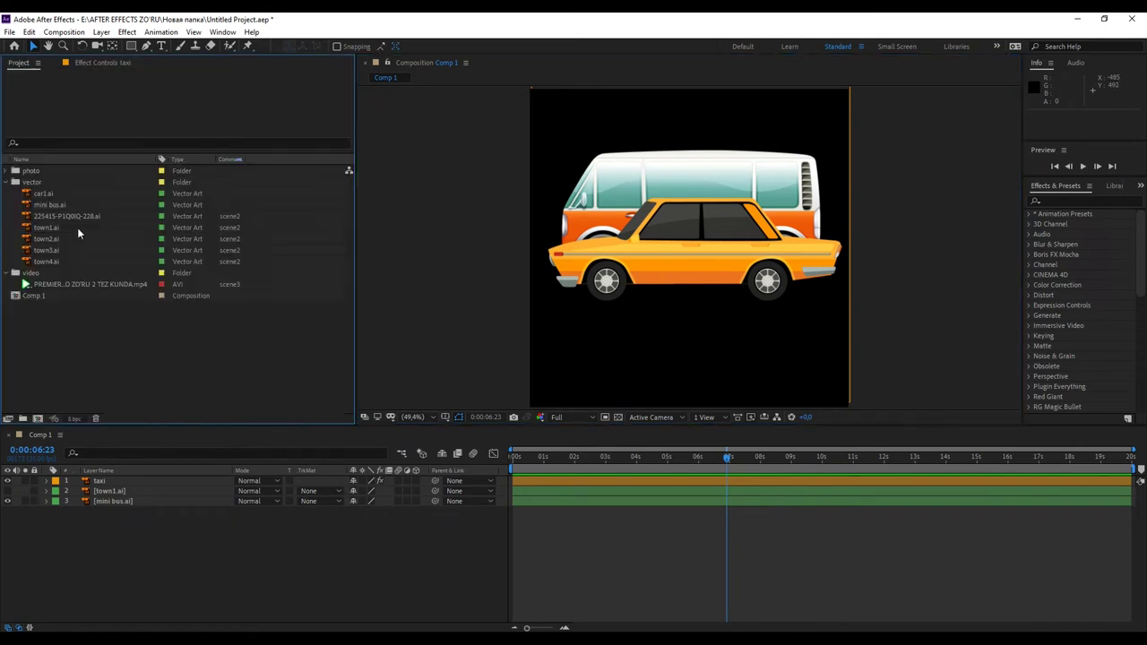
pyautogui.click(49, 239)
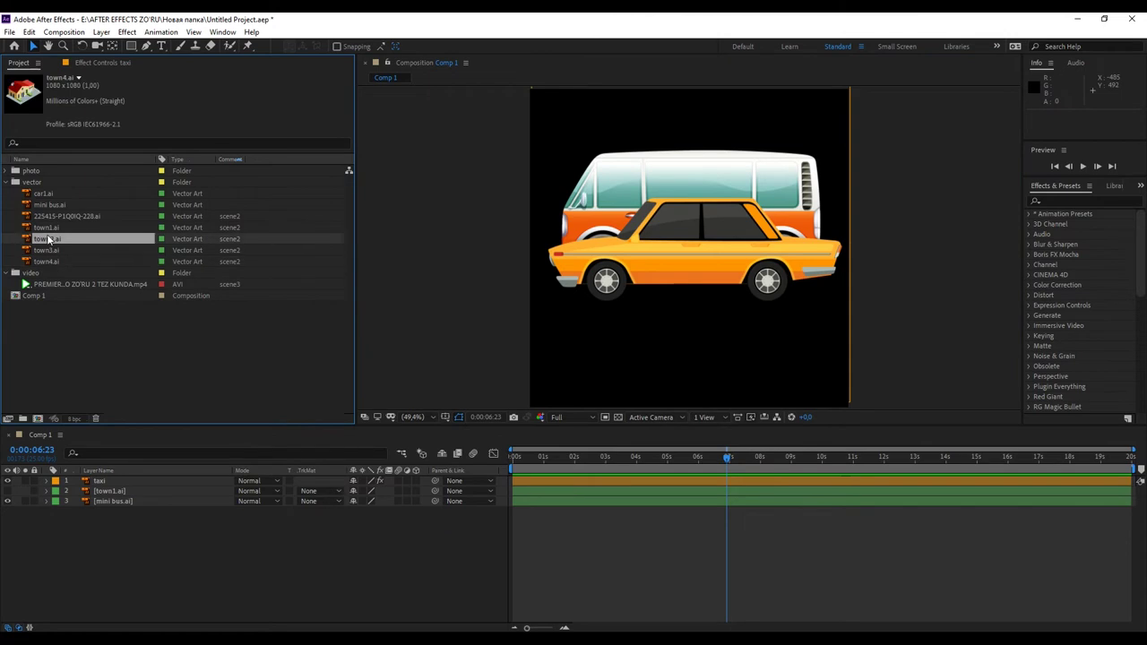
pyautogui.click(54, 228)
pyautogui.click(58, 217)
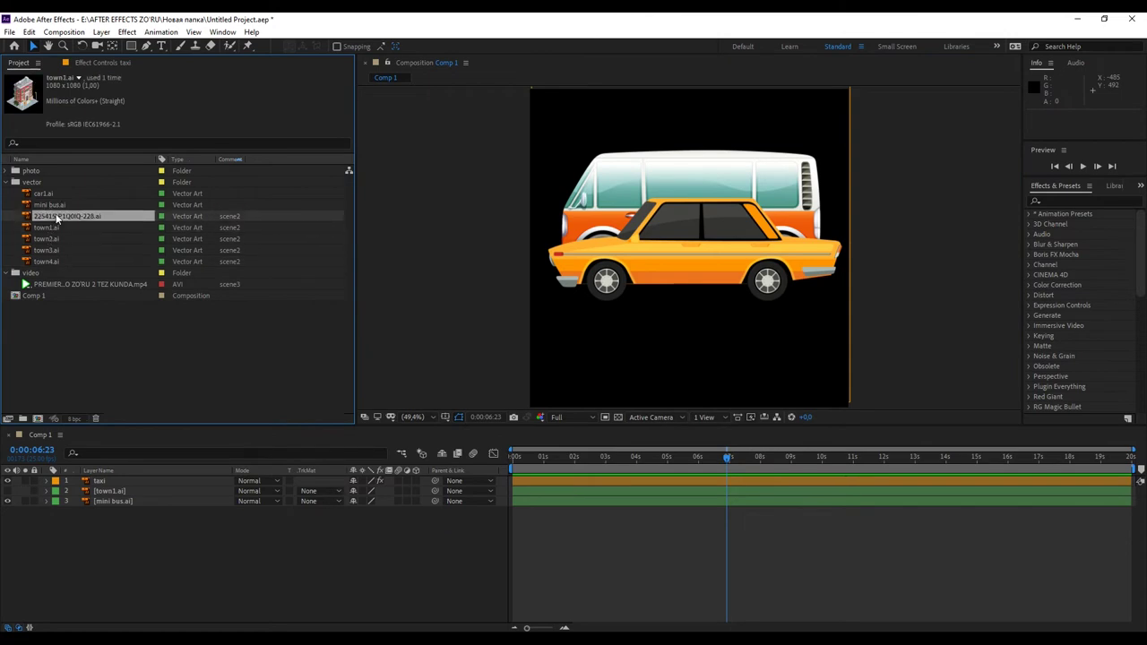
# Create a new town1 composition from town1.ai and deselect its layer.
pyautogui.moveTo(53, 228); pyautogui.dragTo(75, 358)
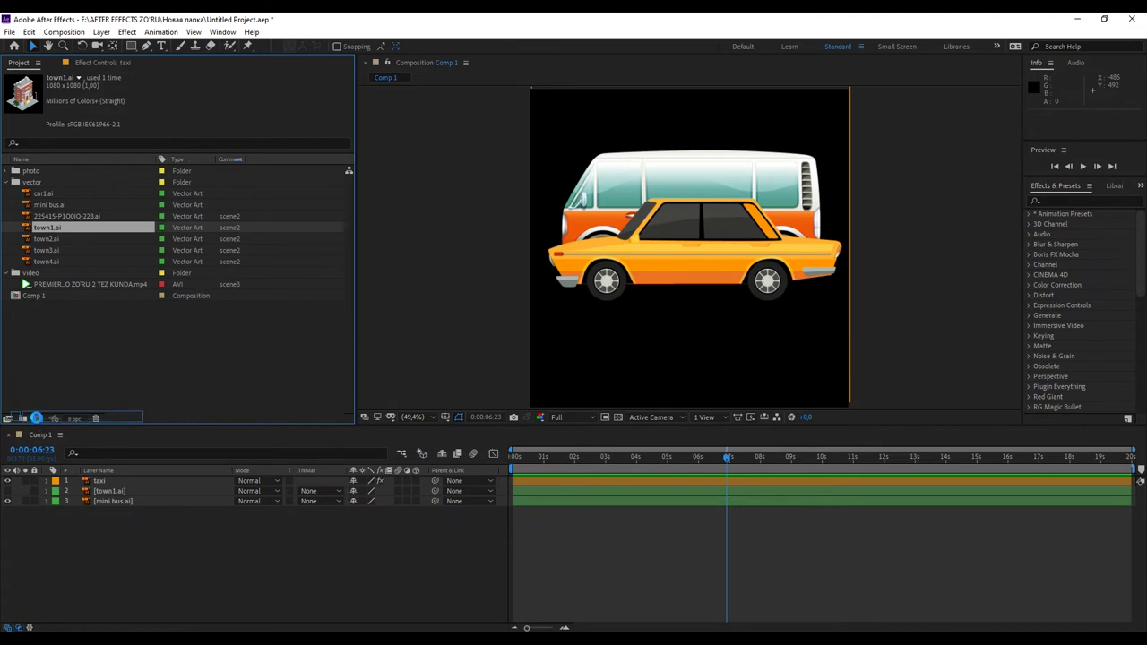
pyautogui.moveTo(74, 358); pyautogui.dragTo(38, 419)
pyautogui.click(185, 538)
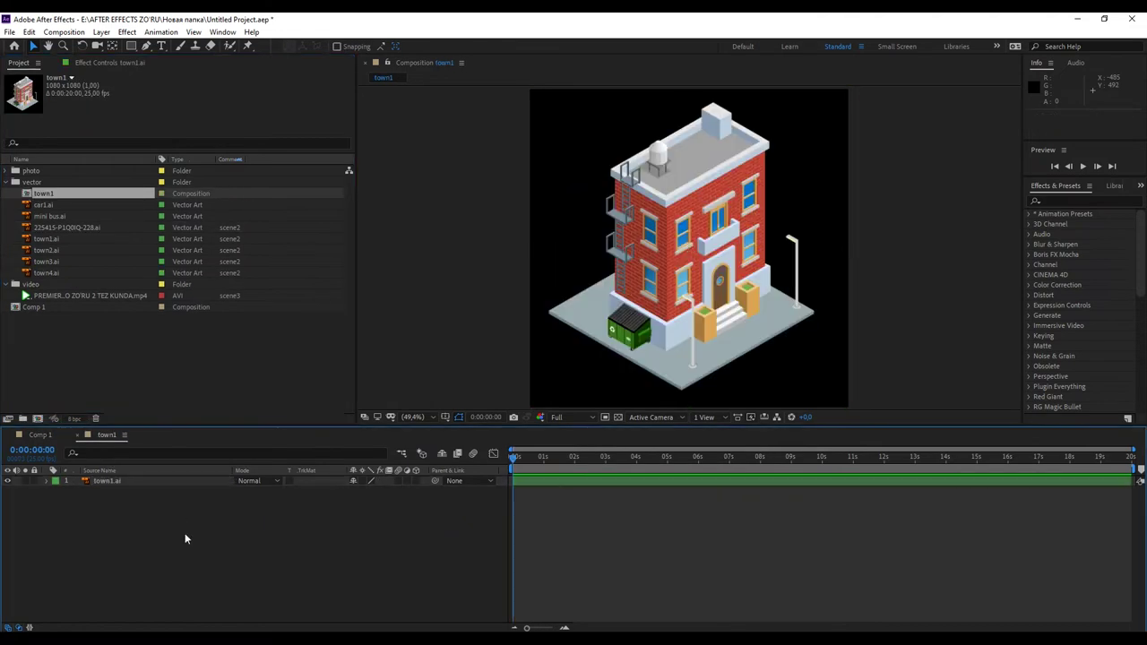
# Compare the town1 and Comp 1 timelines, ending on Comp 1.
pyautogui.click(38, 435)
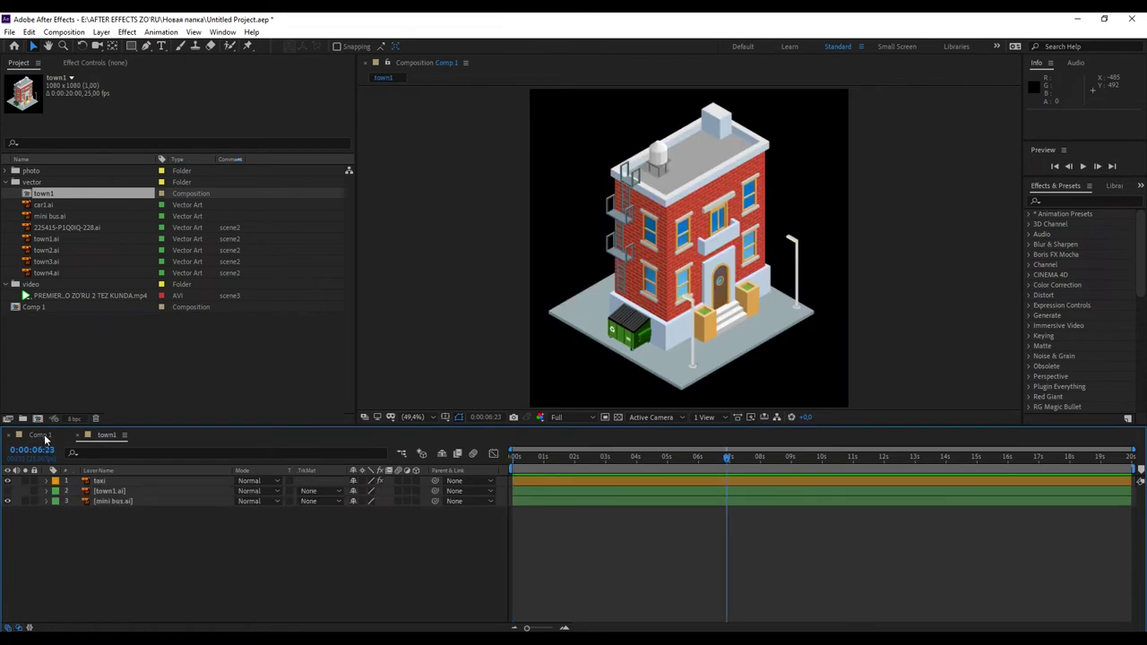
pyautogui.click(103, 436)
pyautogui.click(41, 437)
pyautogui.click(104, 437)
pyautogui.click(41, 437)
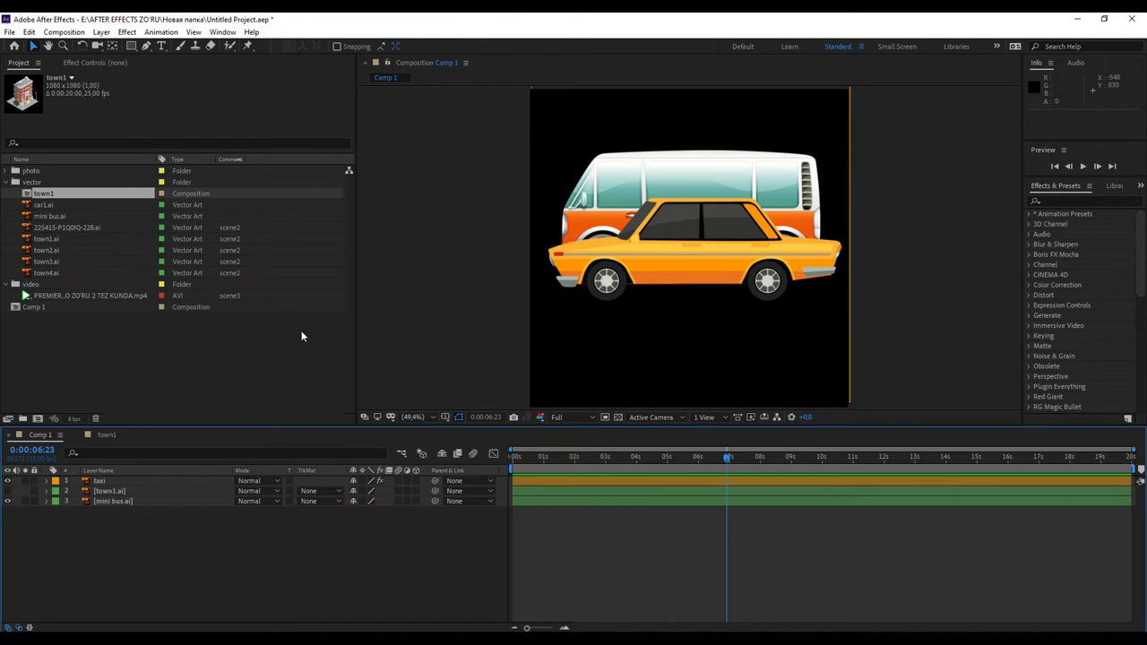
pyautogui.click(101, 437)
pyautogui.click(38, 435)
pyautogui.click(45, 251)
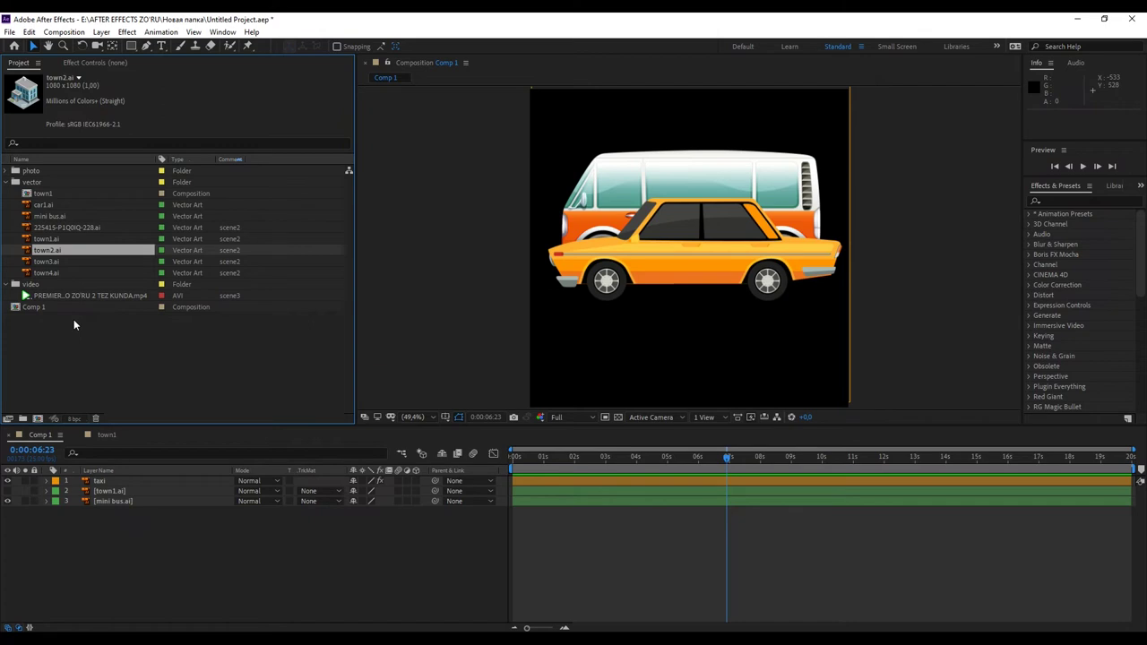
# Open town2.ai in a footage viewer and compare it with Comp 1.
pyautogui.doubleClick(54, 251)
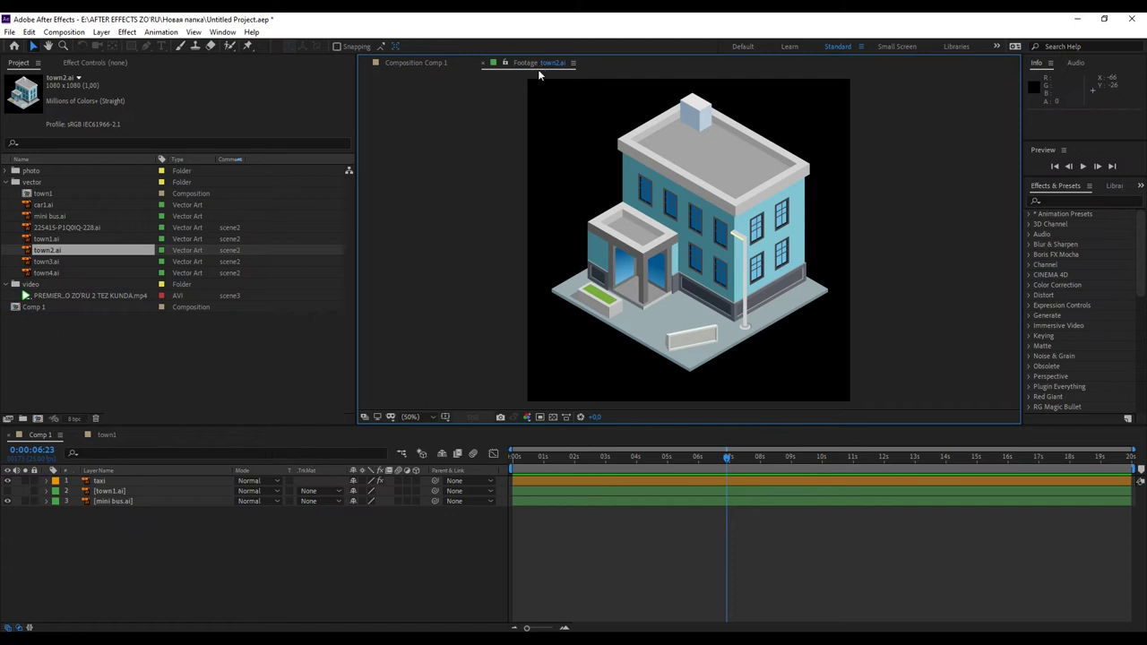
pyautogui.click(429, 63)
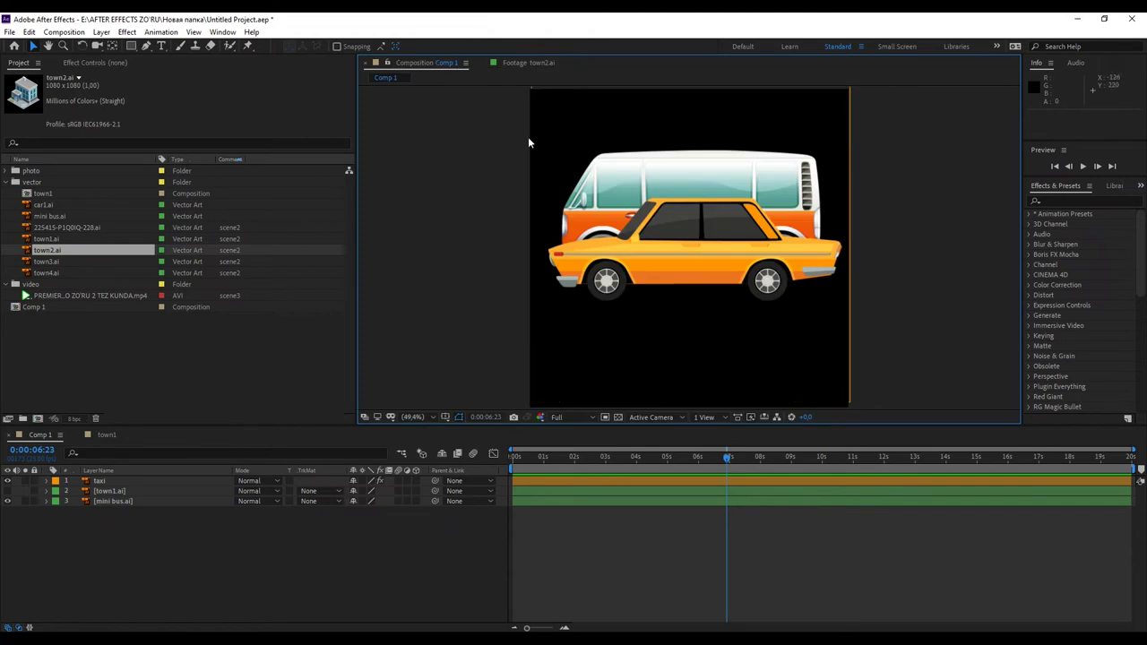
pyautogui.click(537, 62)
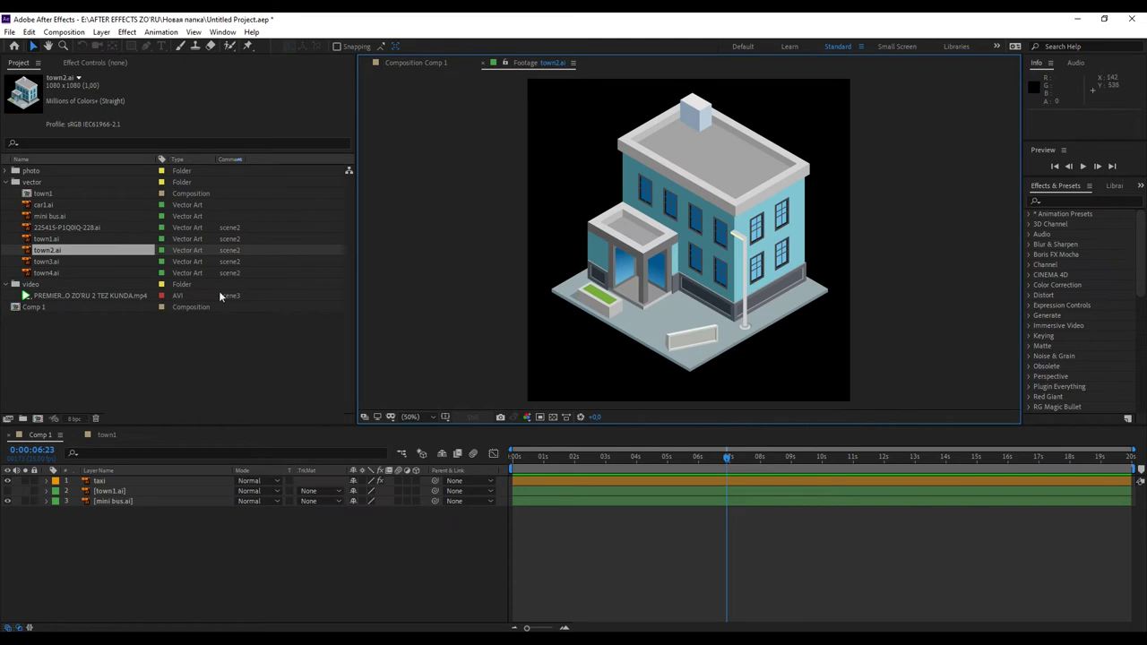
# Preview town3.ai, town4.ai and the mp4 clip as footage, then return to Comp 1.
pyautogui.doubleClick(69, 262)
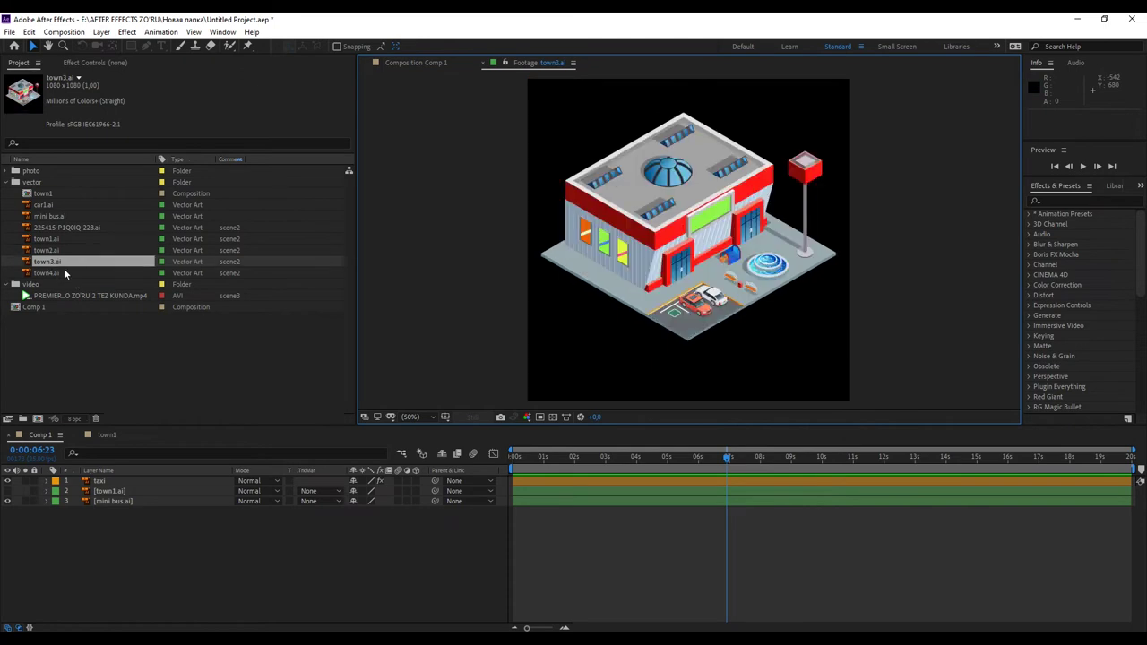
pyautogui.doubleClick(64, 273)
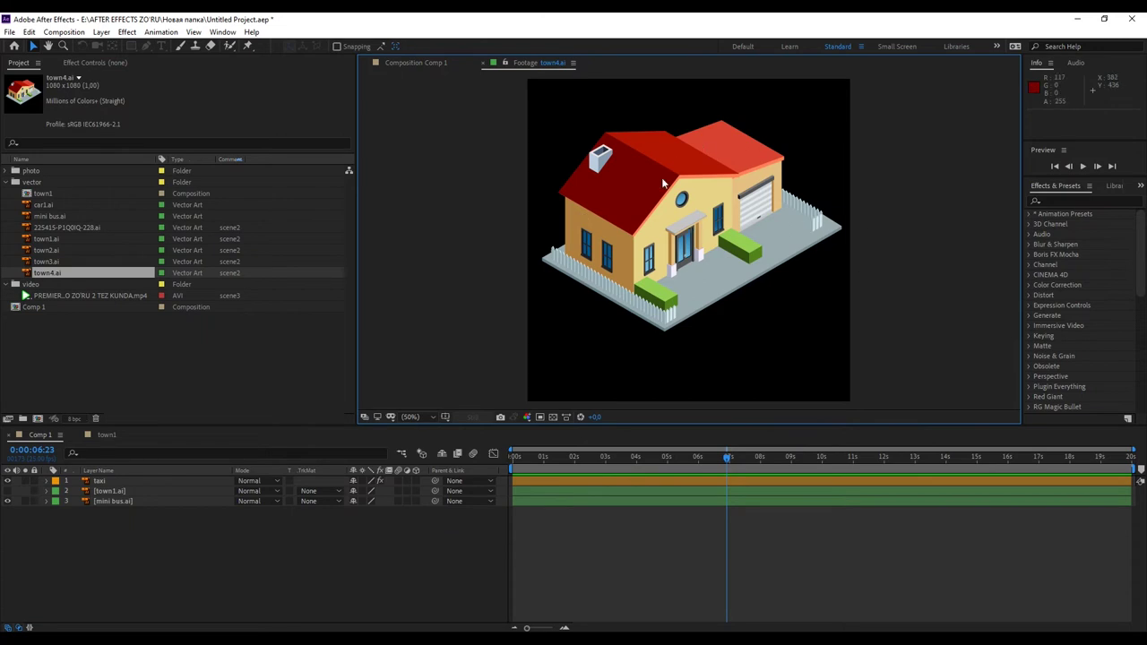
pyautogui.click(100, 297)
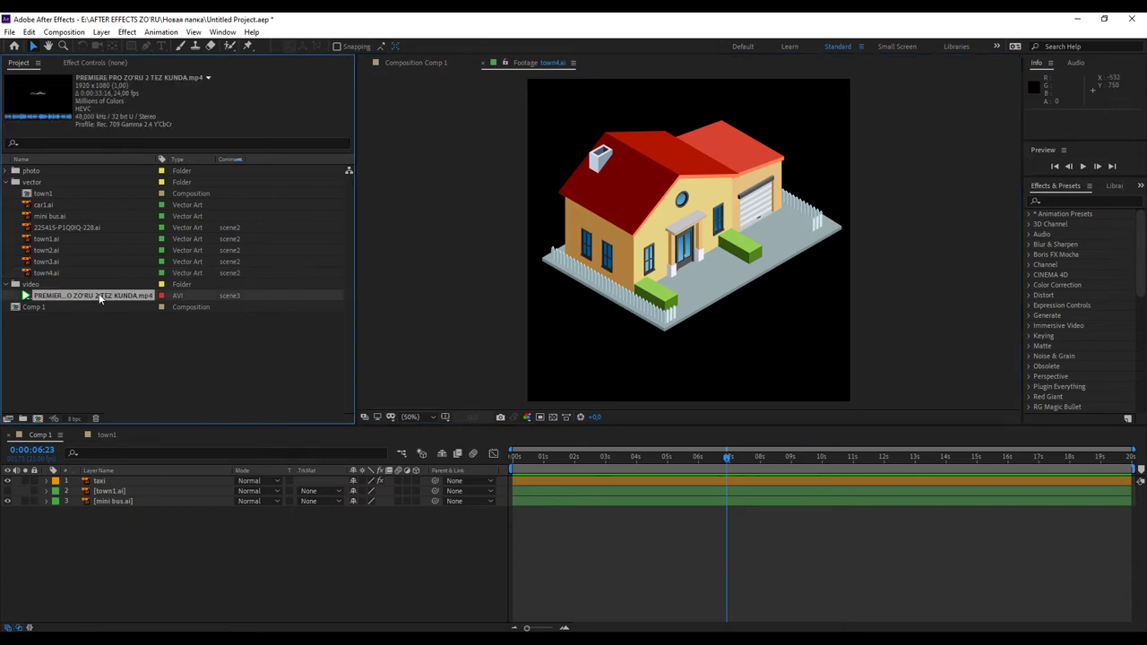
pyautogui.doubleClick(100, 296)
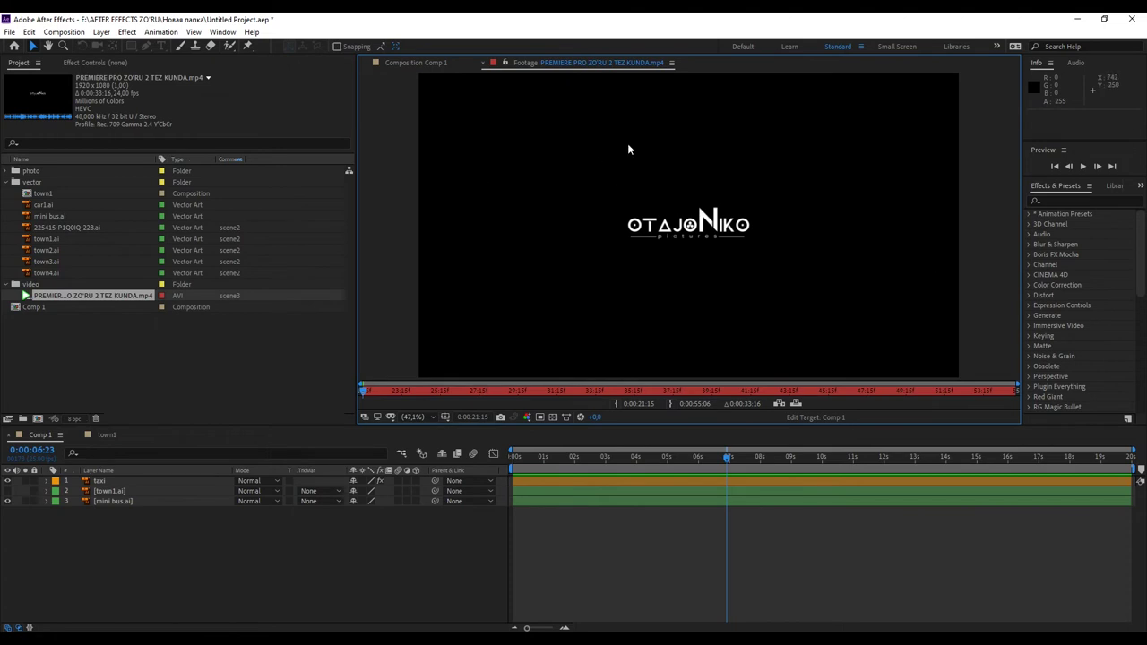
pyautogui.doubleClick(67, 261)
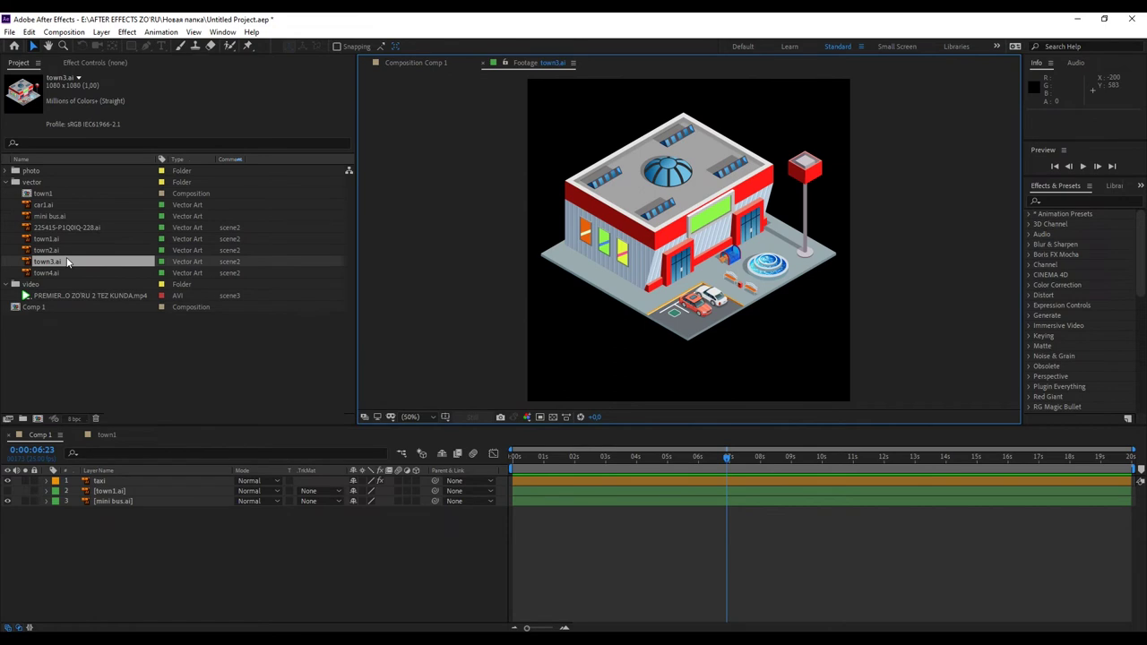
pyautogui.click(416, 63)
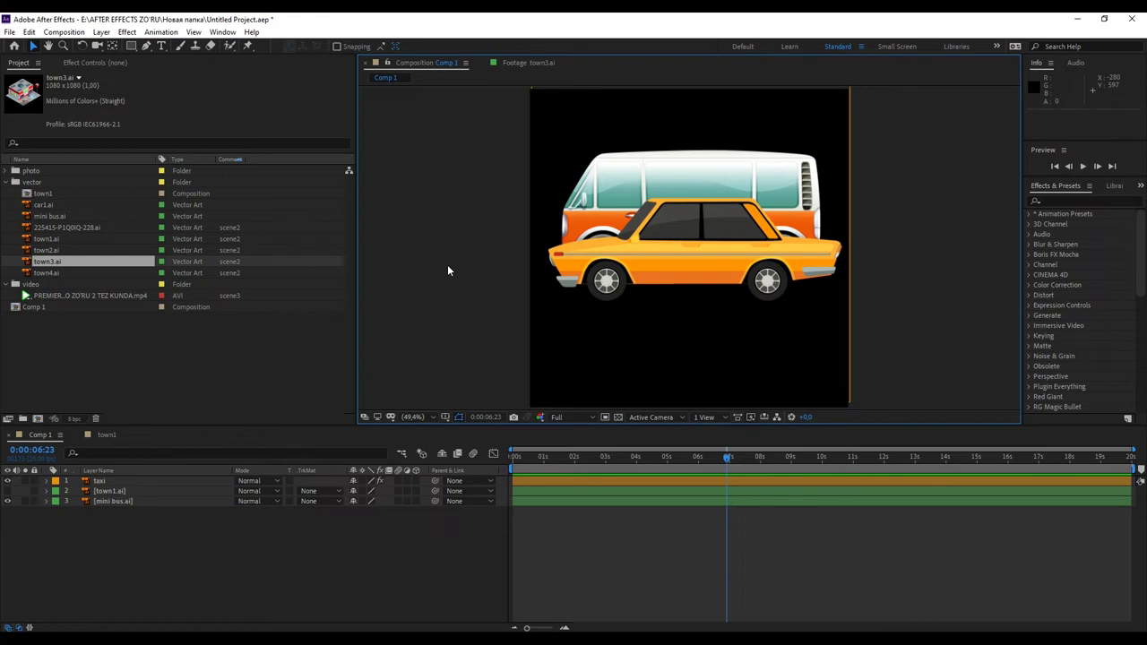
# Step the Comp 1 magnification through 50%, 100%, 200% and 400%.
pyautogui.click(411, 417)
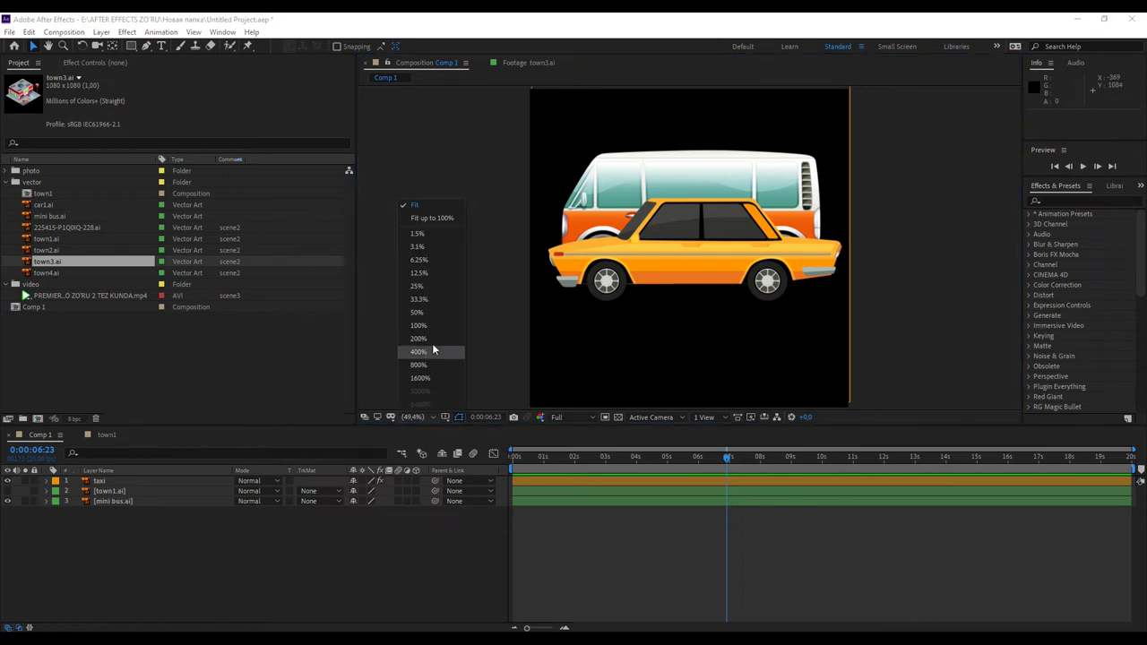
pyautogui.click(418, 312)
pyautogui.click(411, 418)
pyautogui.click(418, 325)
pyautogui.click(411, 417)
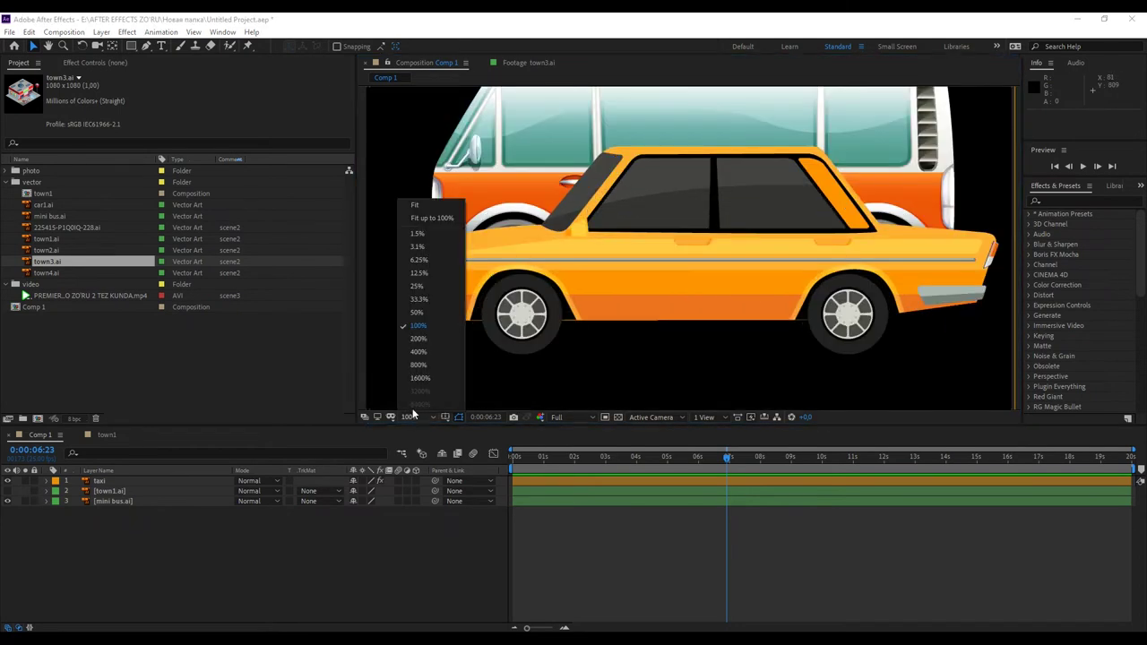
pyautogui.click(418, 339)
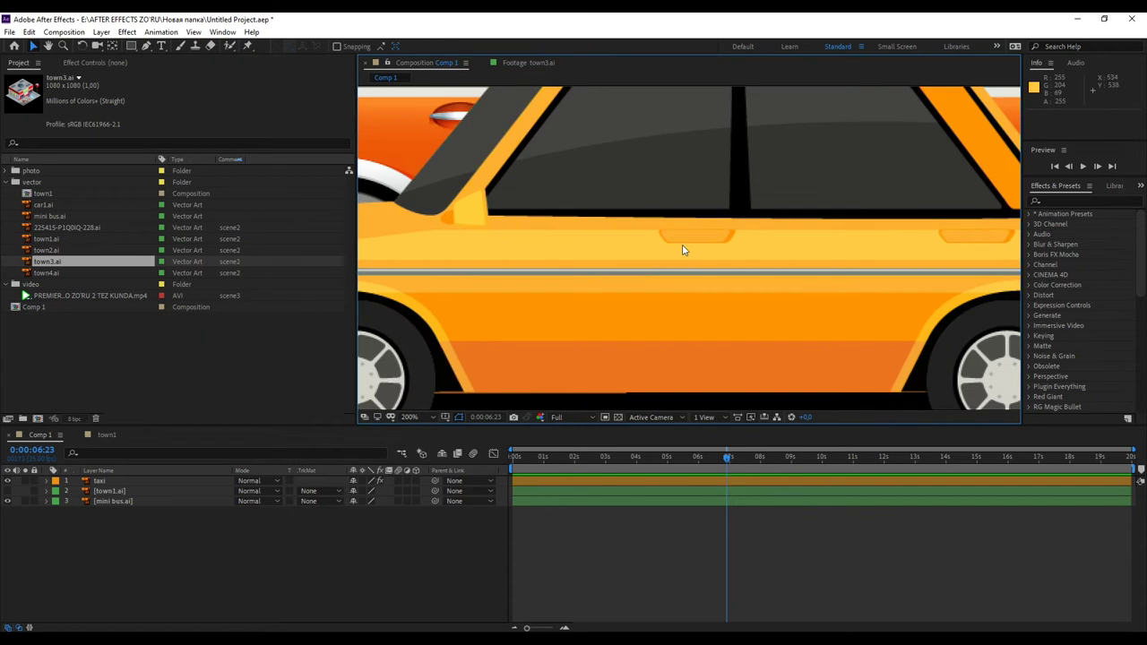
pyautogui.click(413, 418)
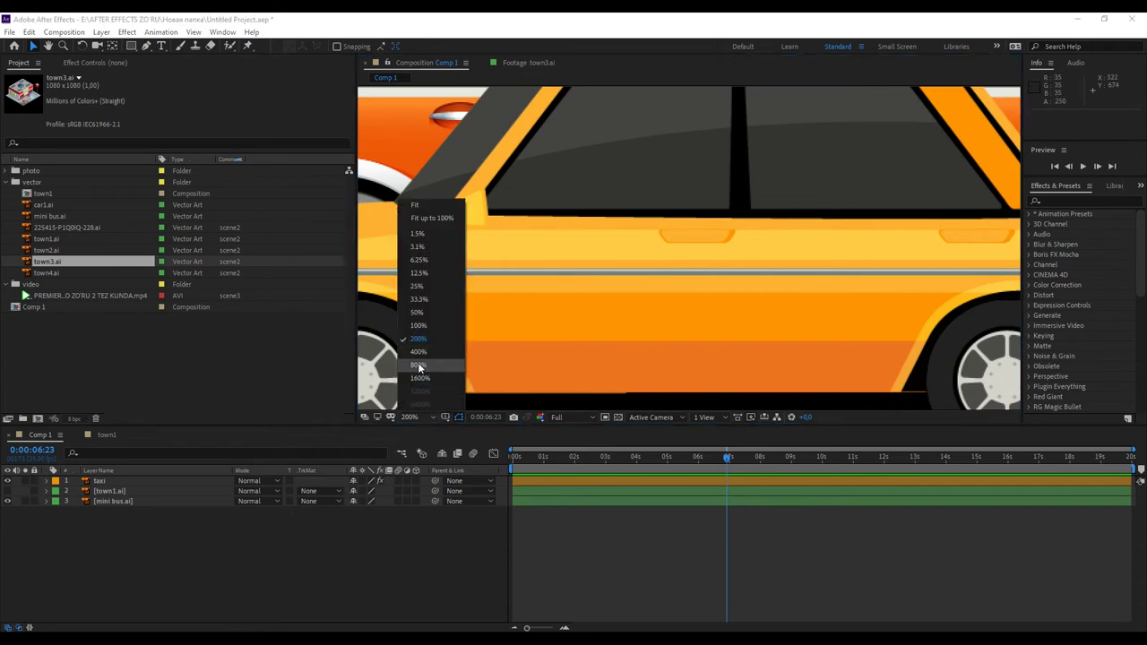
pyautogui.click(420, 353)
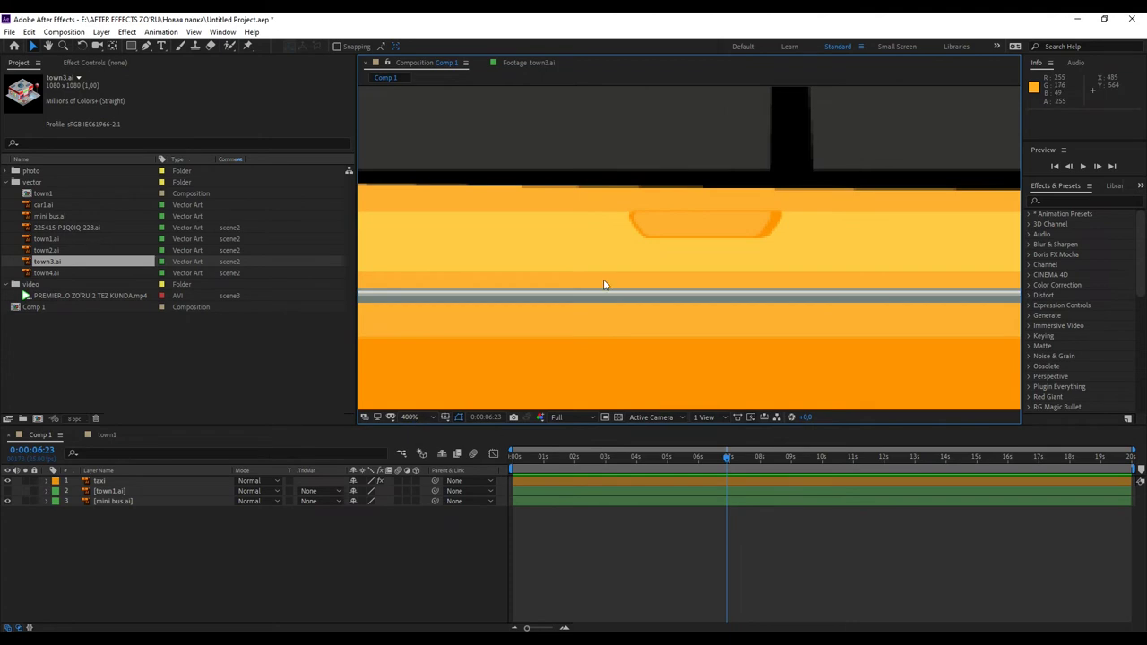
# Zoom out to 200% with comma, fit with Shift+/, and scroll-zoom the viewer.
pyautogui.press(',')
pyautogui.scroll(-5, 683, 170)
pyautogui.scroll(-2, 681, 179)
pyautogui.scroll(5, 677, 220)
pyautogui.scroll(5, 677, 220)
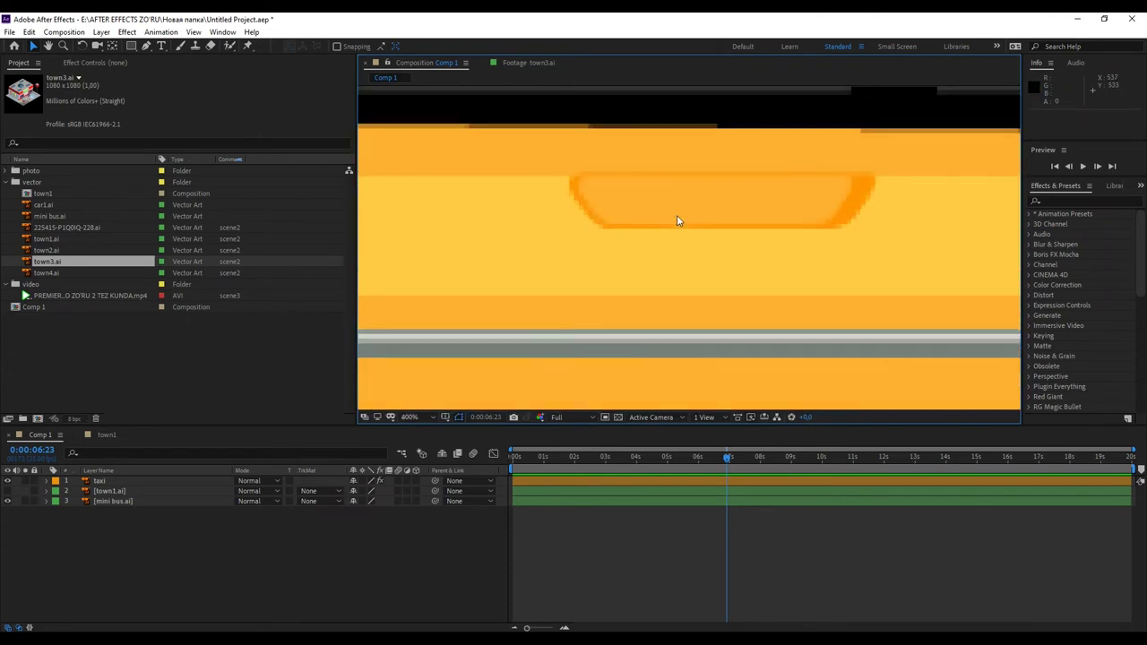
pyautogui.hotkey('shift', '/')
pyautogui.scroll(5, 676, 220)
pyautogui.scroll(1, 676, 220)
pyautogui.scroll(-3, 676, 221)
pyautogui.scroll(-2, 713, 191)
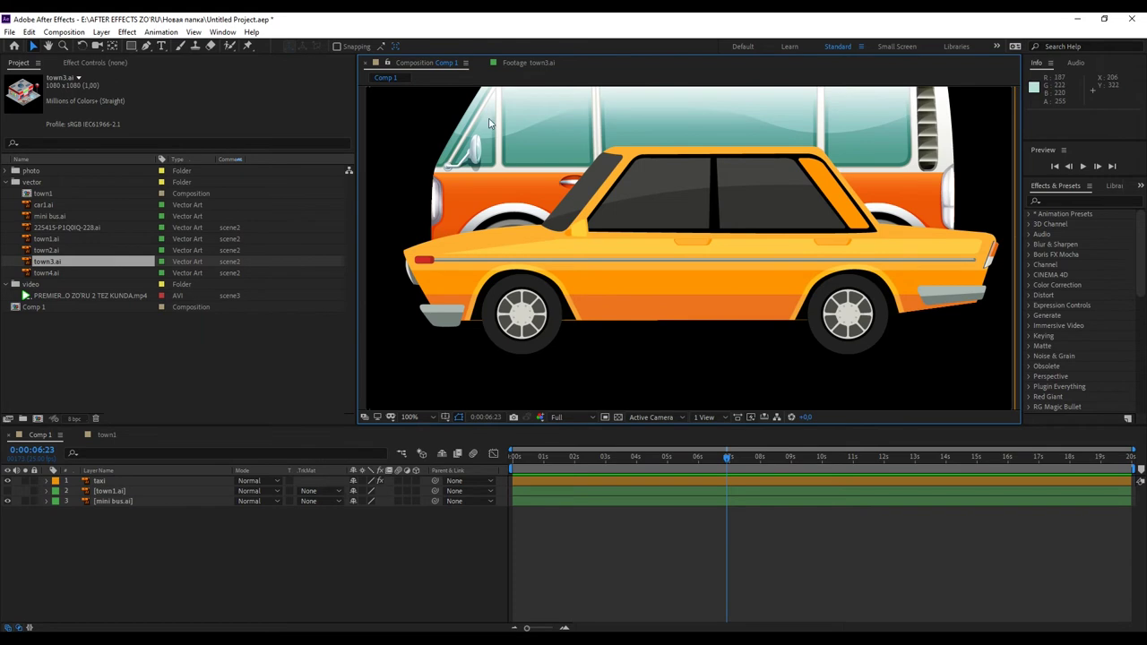
pyautogui.scroll(2, 708, 237)
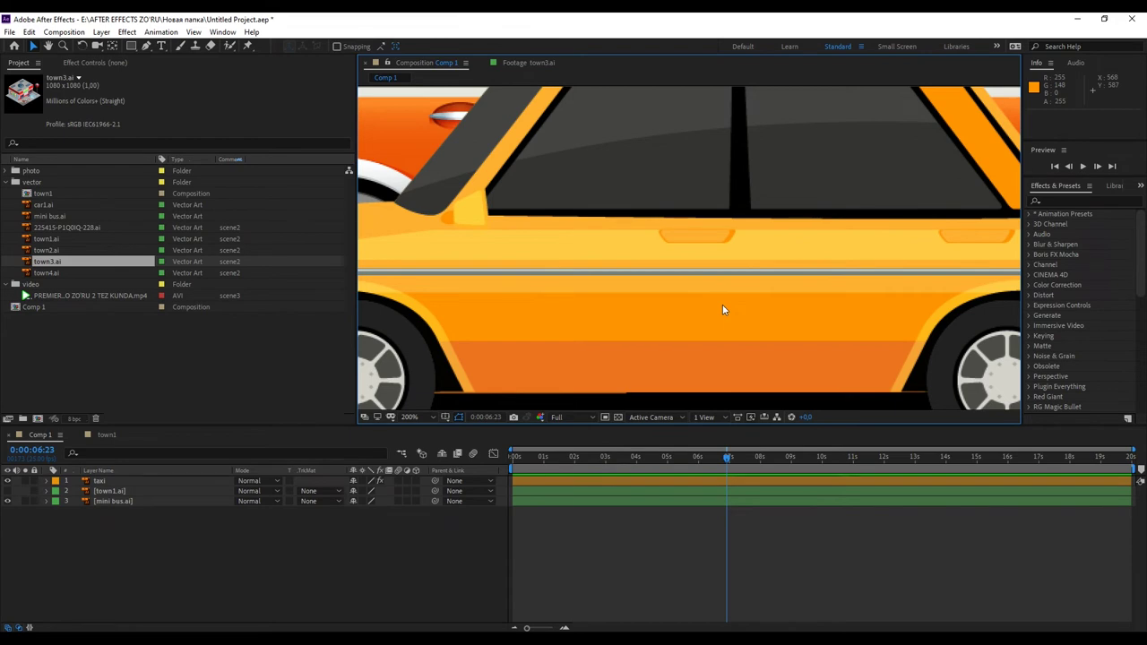
# Pan with the Hand tool across the taxi, roof, bus and rear bumper.
pyautogui.press('h')
pyautogui.moveTo(844, 309)
pyautogui.mouseDown()
pyautogui.moveTo(810, 303)
pyautogui.moveTo(915, 345)
pyautogui.moveTo(854, 234)
pyautogui.moveTo(486, 258)
pyautogui.mouseUp()
pyautogui.press('v')
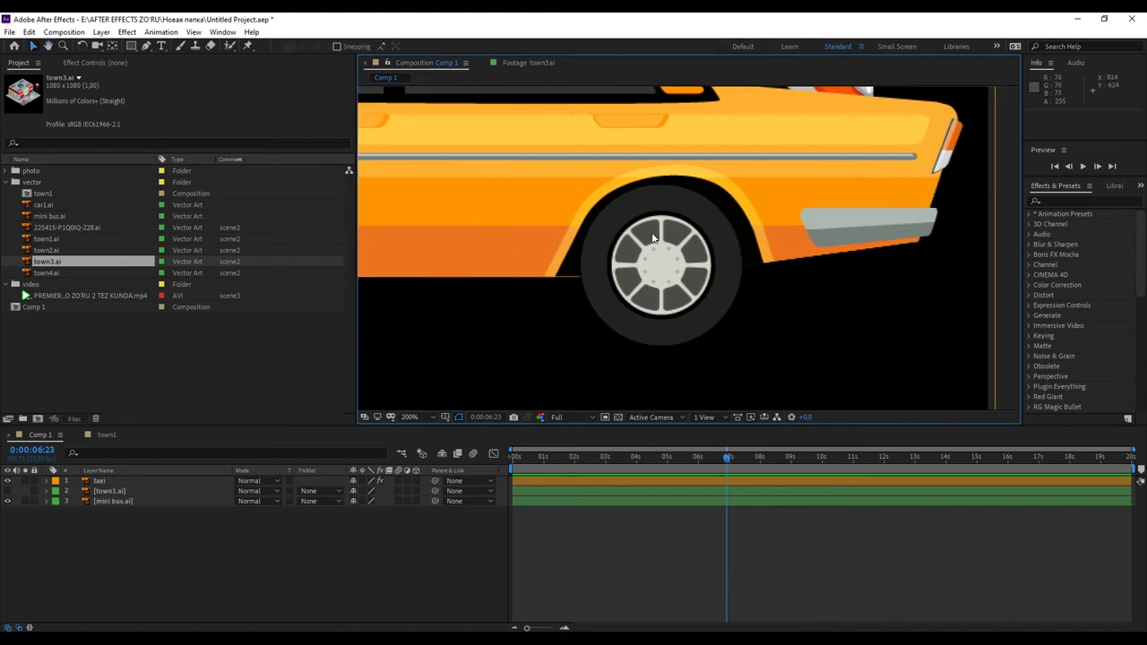
pyautogui.moveTo(606, 176)
pyautogui.mouseDown()
pyautogui.moveTo(686, 323)
pyautogui.moveTo(806, 332)
pyautogui.moveTo(594, 284)
pyautogui.moveTo(801, 269)
pyautogui.moveTo(766, 308)
pyautogui.moveTo(834, 263)
pyautogui.moveTo(780, 218)
pyautogui.moveTo(706, 220)
pyautogui.moveTo(753, 266)
pyautogui.moveTo(701, 230)
pyautogui.moveTo(614, 271)
pyautogui.moveTo(541, 249)
pyautogui.mouseUp()
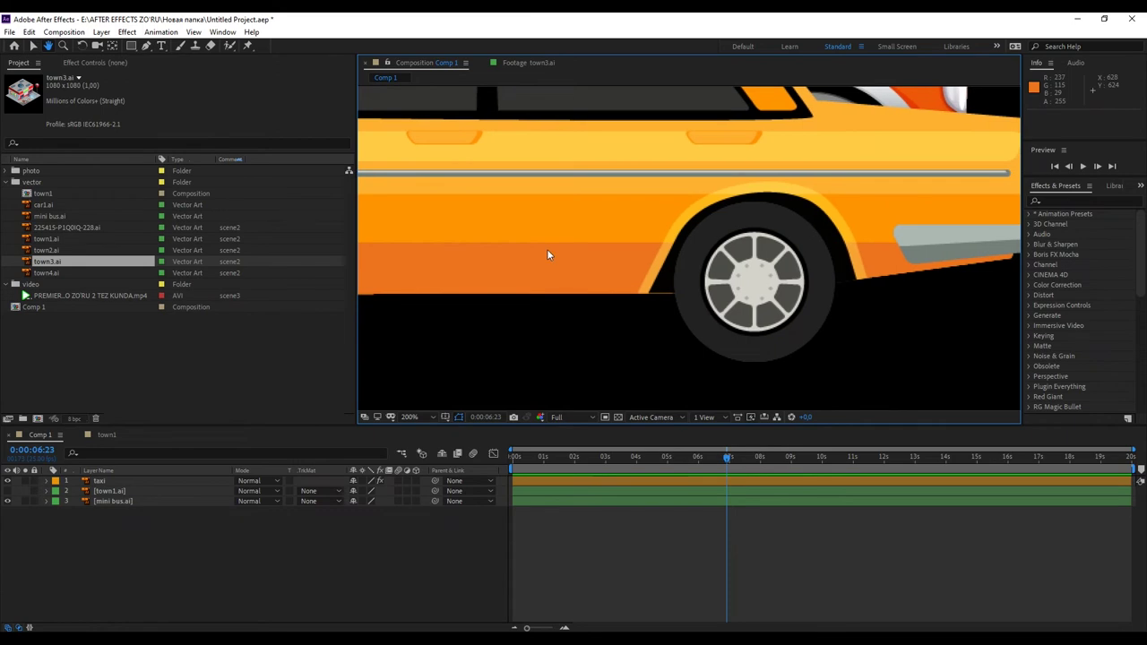
pyautogui.scroll(-4, 668, 210)
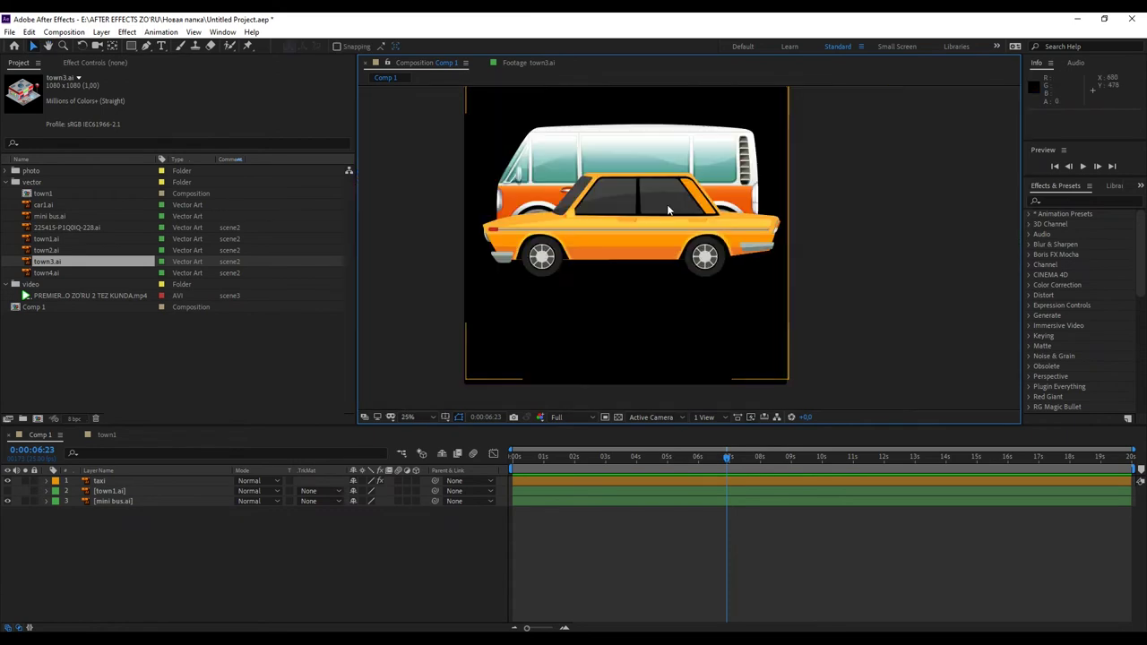
pyautogui.scroll(-2, 667, 210)
pyautogui.scroll(3, 667, 210)
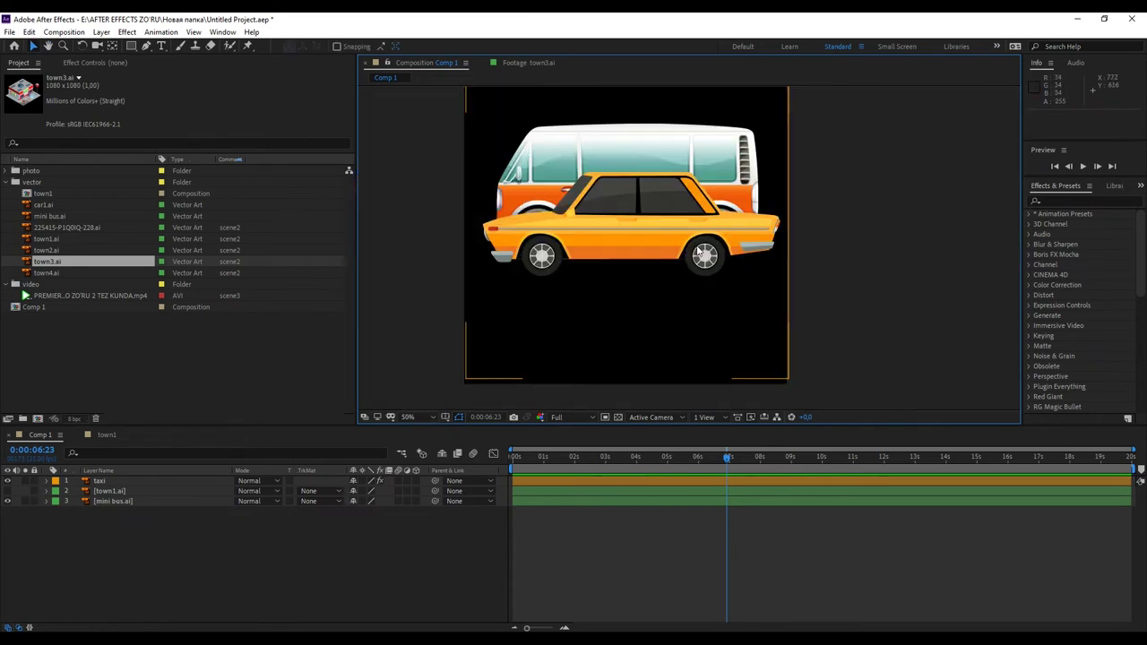
pyautogui.scroll(3, 703, 254)
pyautogui.moveTo(771, 242); pyautogui.dragTo(602, 204)
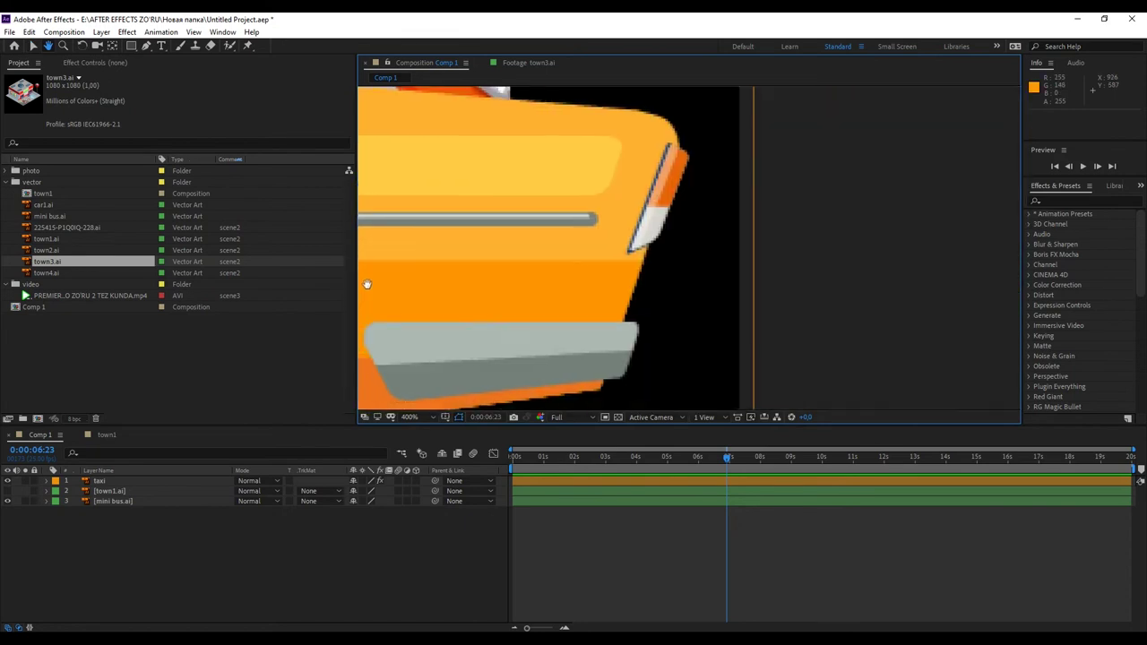
pyautogui.scroll(-5, 602, 204)
pyautogui.scroll(-2, 603, 204)
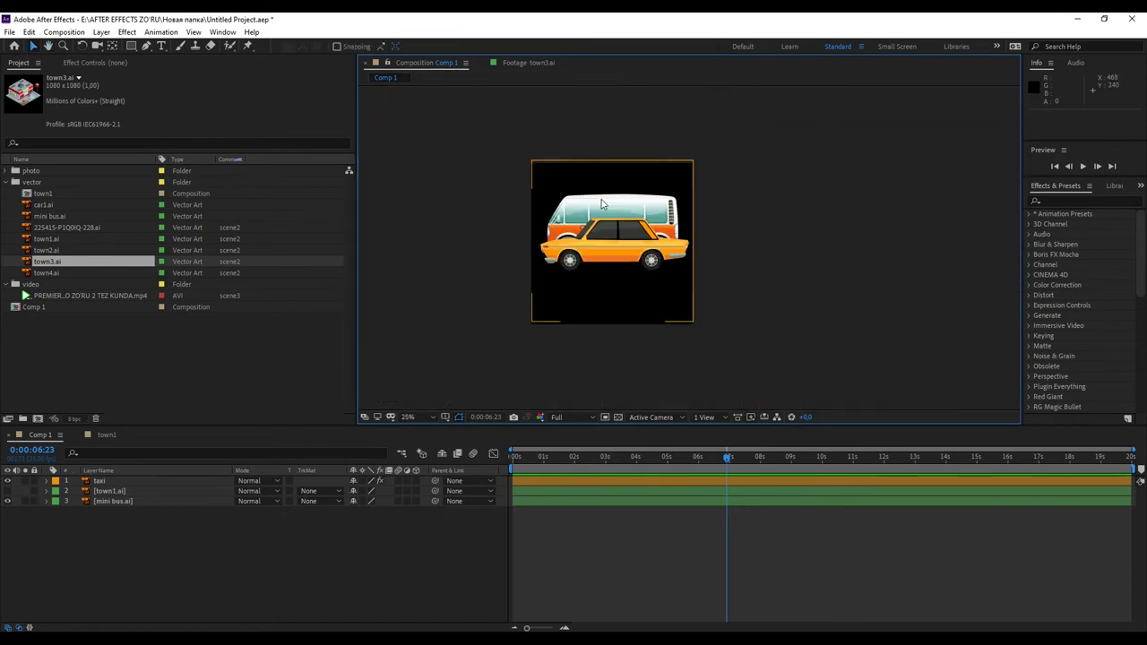
# Set magnification to 100%, then Fit the whole composition in the viewer.
pyautogui.click(407, 418)
pyautogui.click(419, 325)
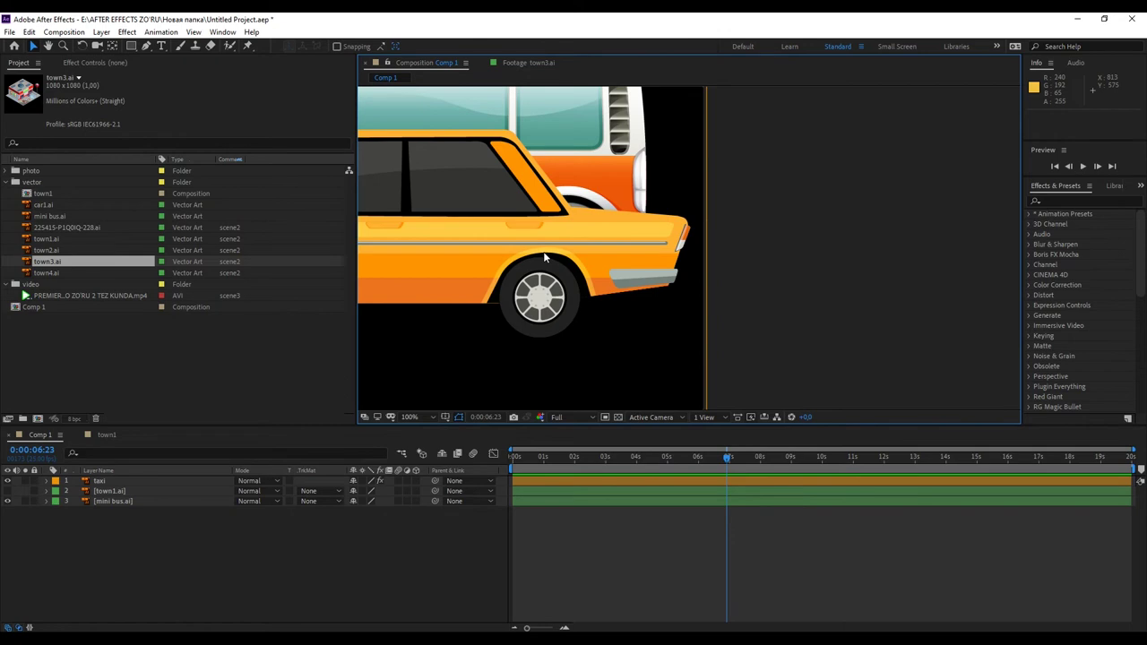
pyautogui.click(410, 417)
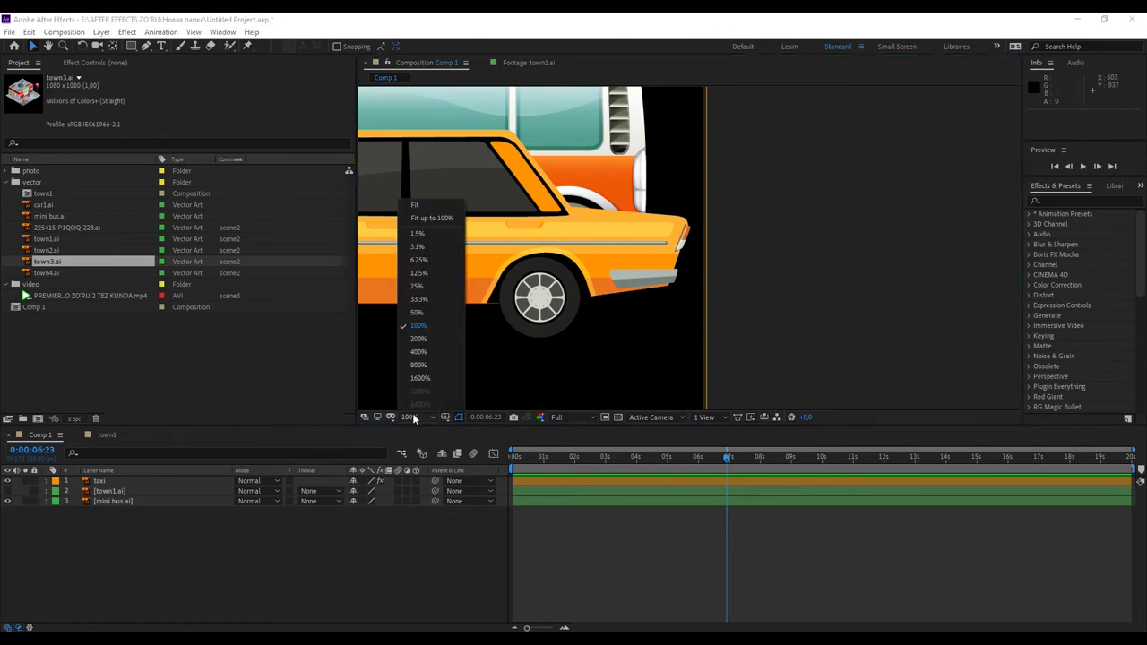
pyautogui.click(422, 205)
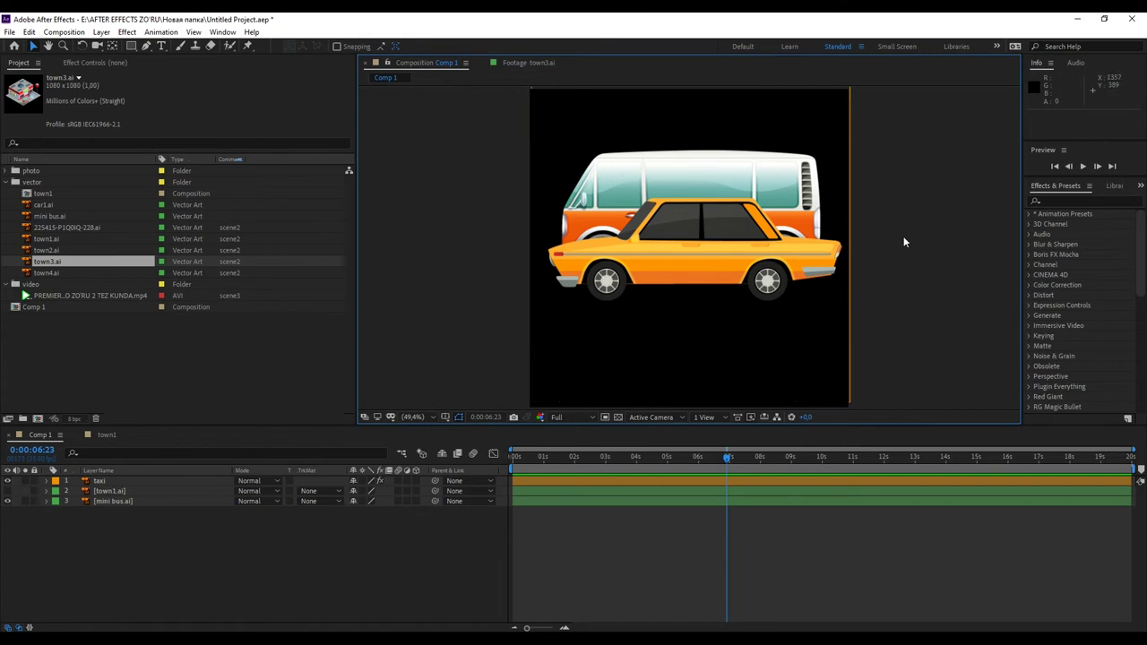
pyautogui.click(412, 418)
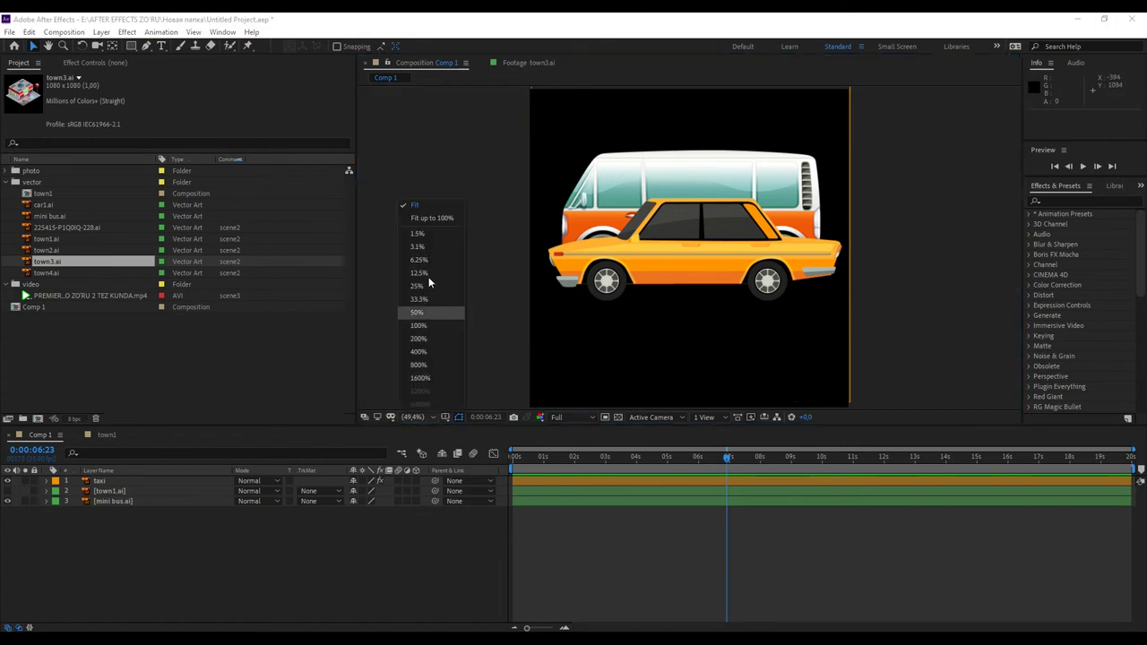
pyautogui.click(425, 409)
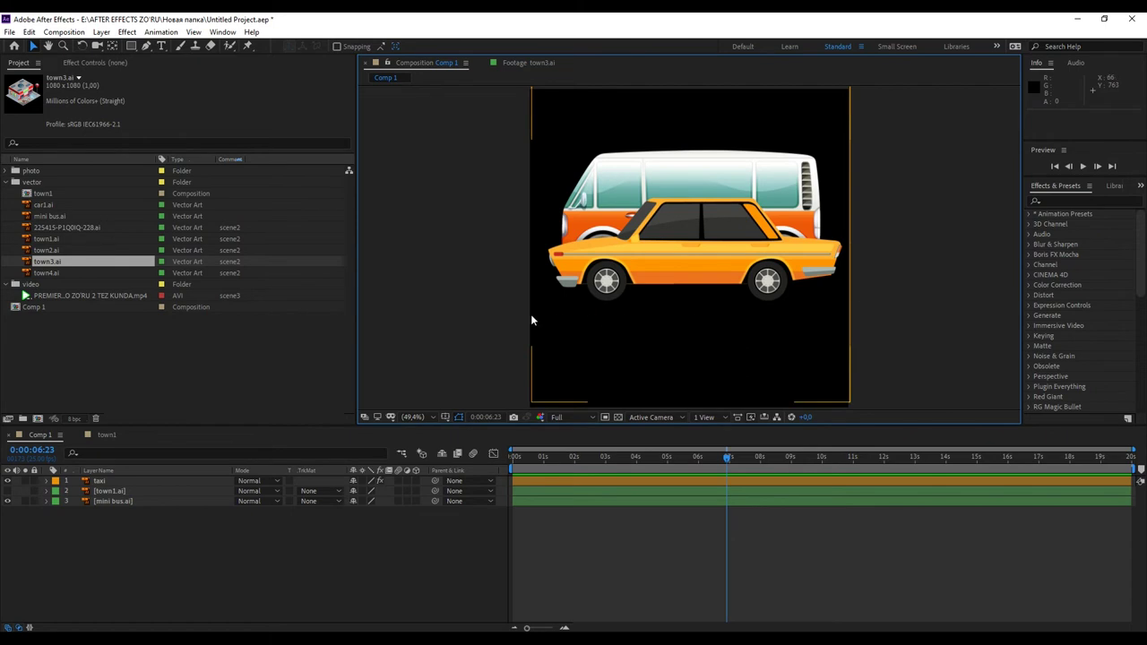
pyautogui.click(432, 417)
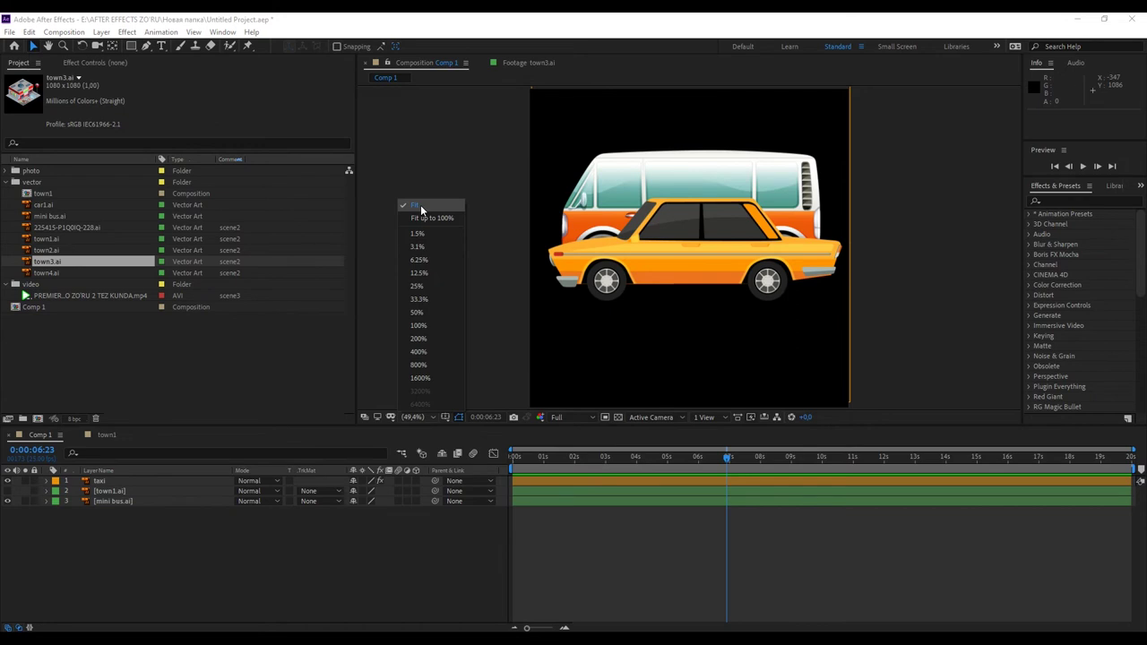
pyautogui.click(440, 173)
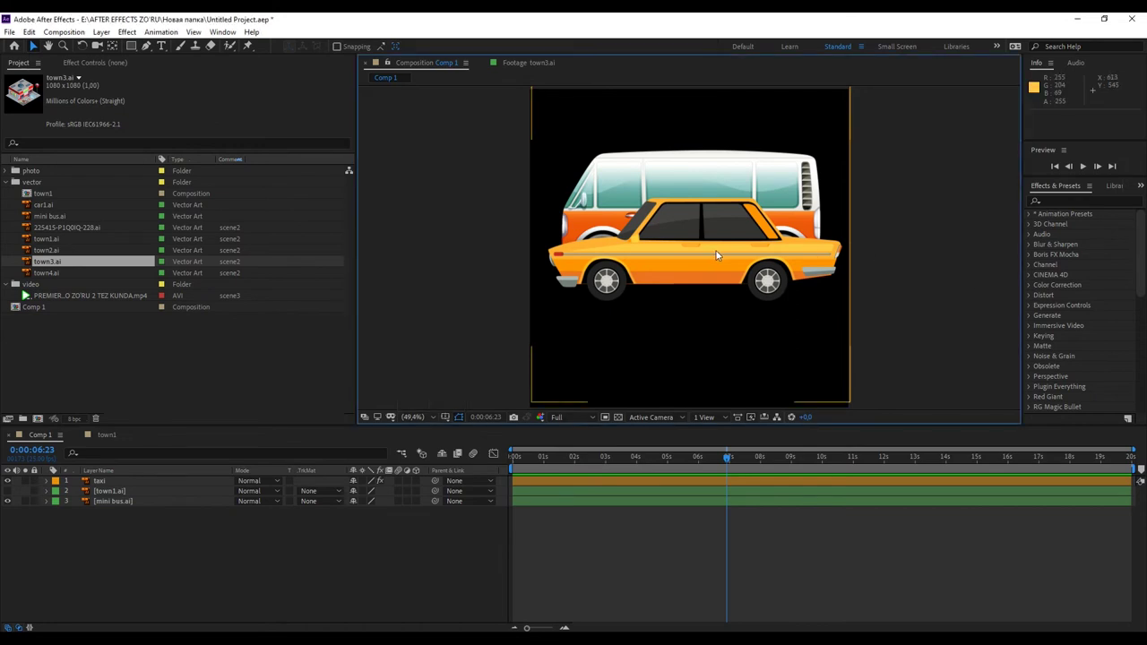
pyautogui.scroll(4, 735, 258)
pyautogui.scroll(-2, 754, 259)
pyautogui.scroll(2, 755, 328)
pyautogui.scroll(2, 755, 328)
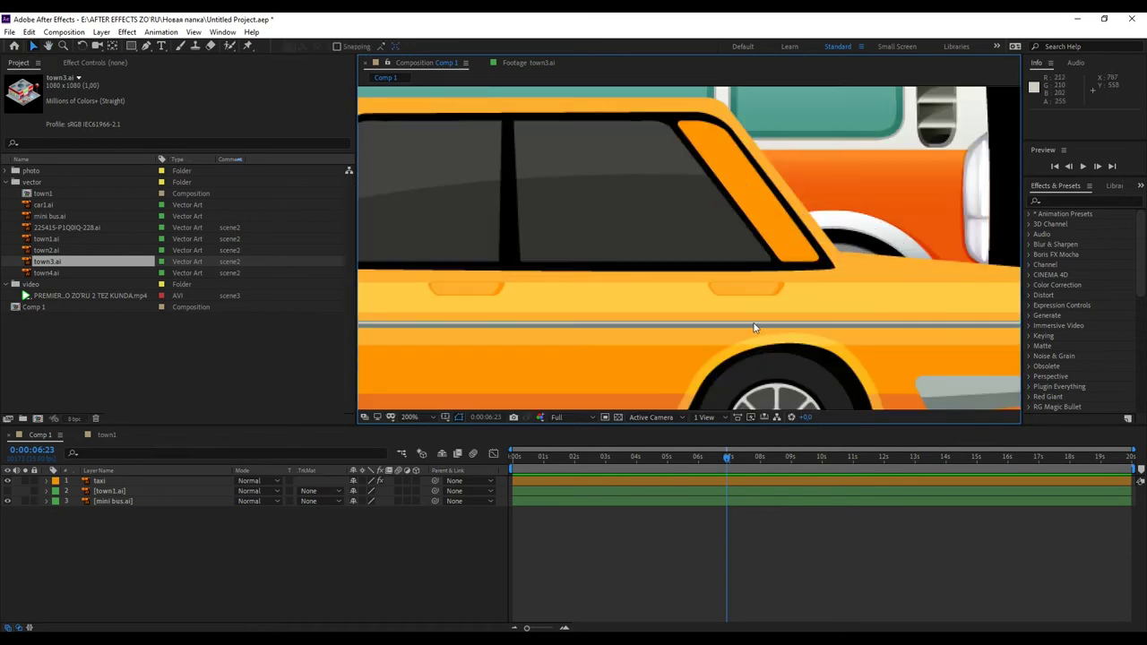
pyautogui.click(755, 328)
pyautogui.moveTo(768, 325); pyautogui.dragTo(686, 218)
pyautogui.press('v')
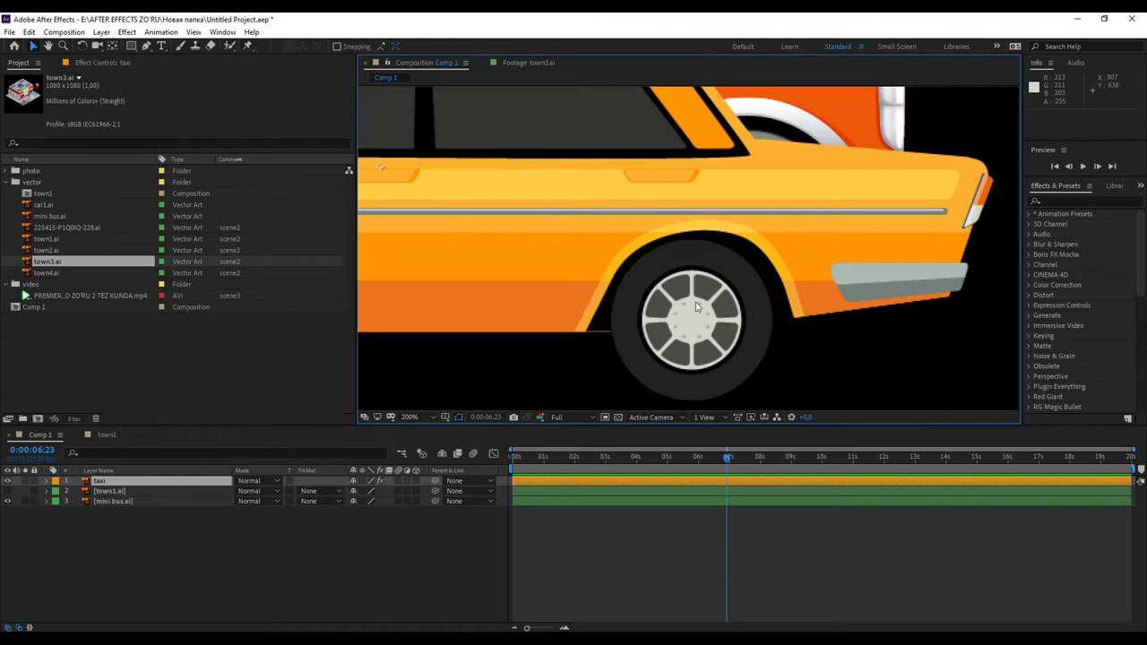
pyautogui.scroll(-2, 688, 216)
pyautogui.scroll(-2, 687, 216)
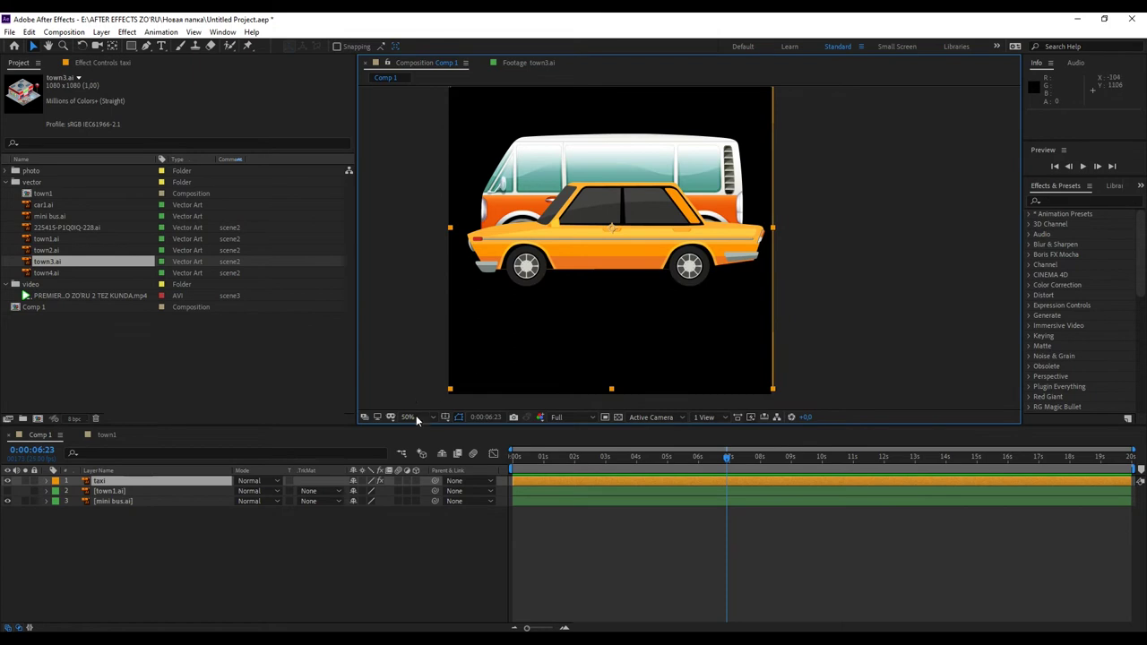
# Fit Comp 1 in the viewer, deselect the taxi, and bring up the Resolution choices.
pyautogui.click(413, 419)
pyautogui.click(448, 199)
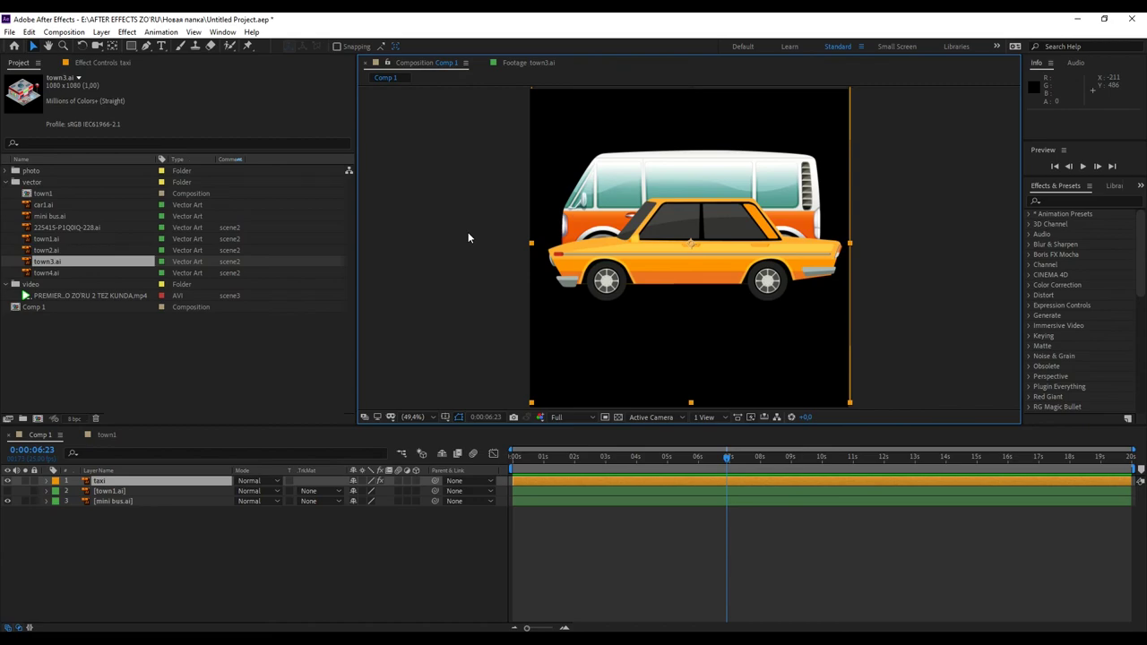
pyautogui.click(485, 236)
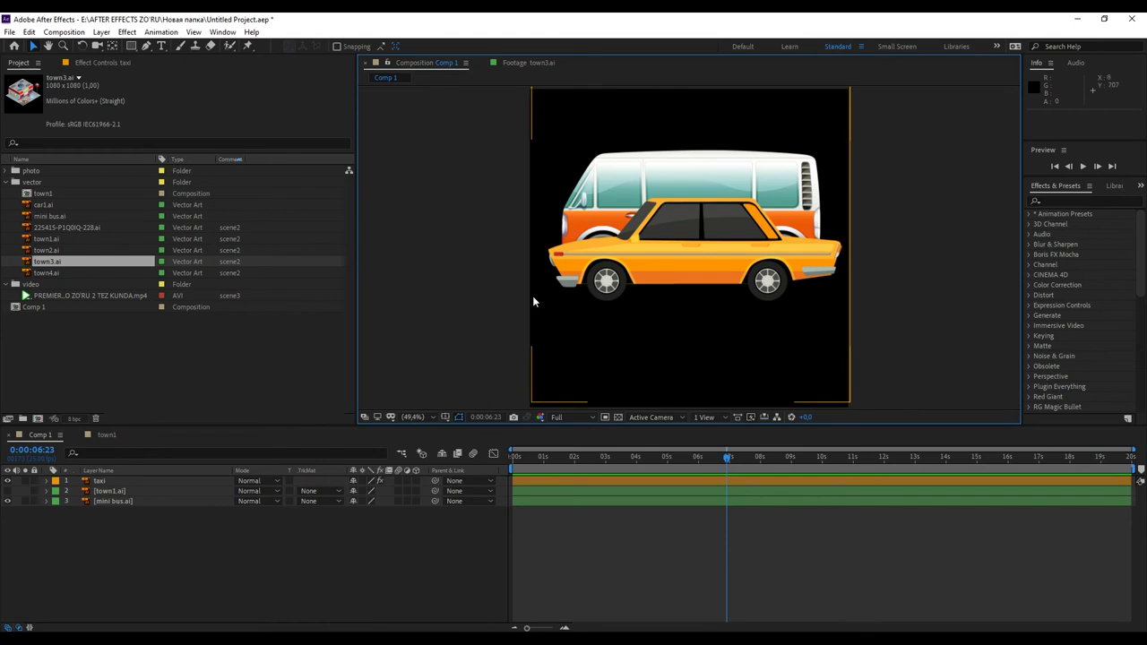
pyautogui.click(572, 416)
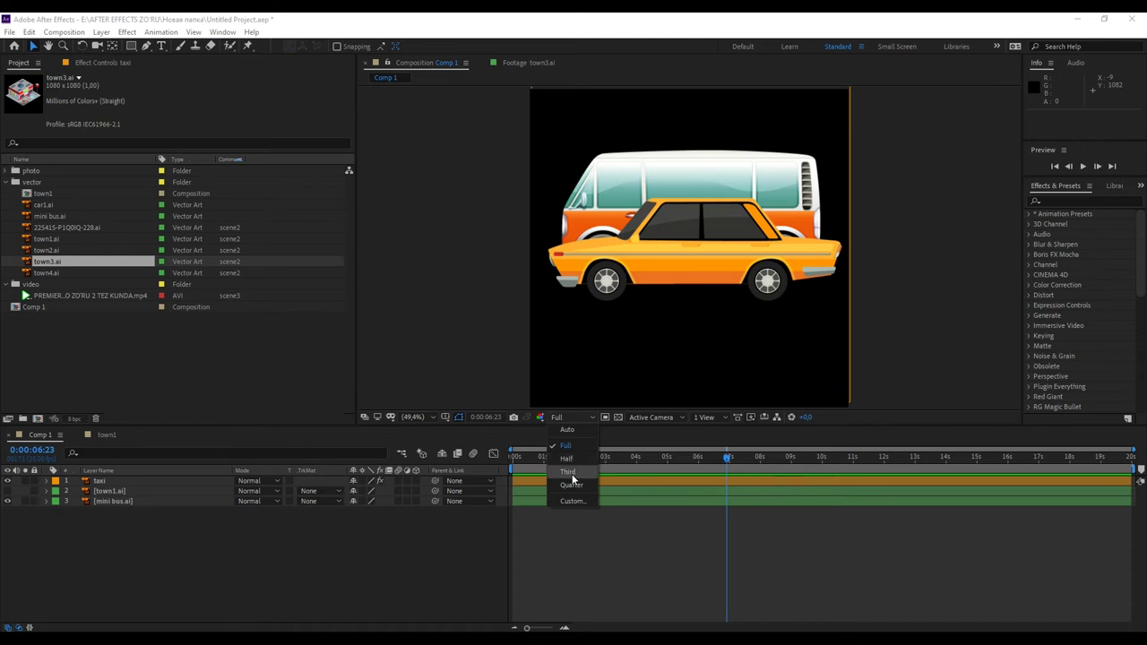
# Try the preview resolution at Quarter, Third and Half.
pyautogui.click(572, 483)
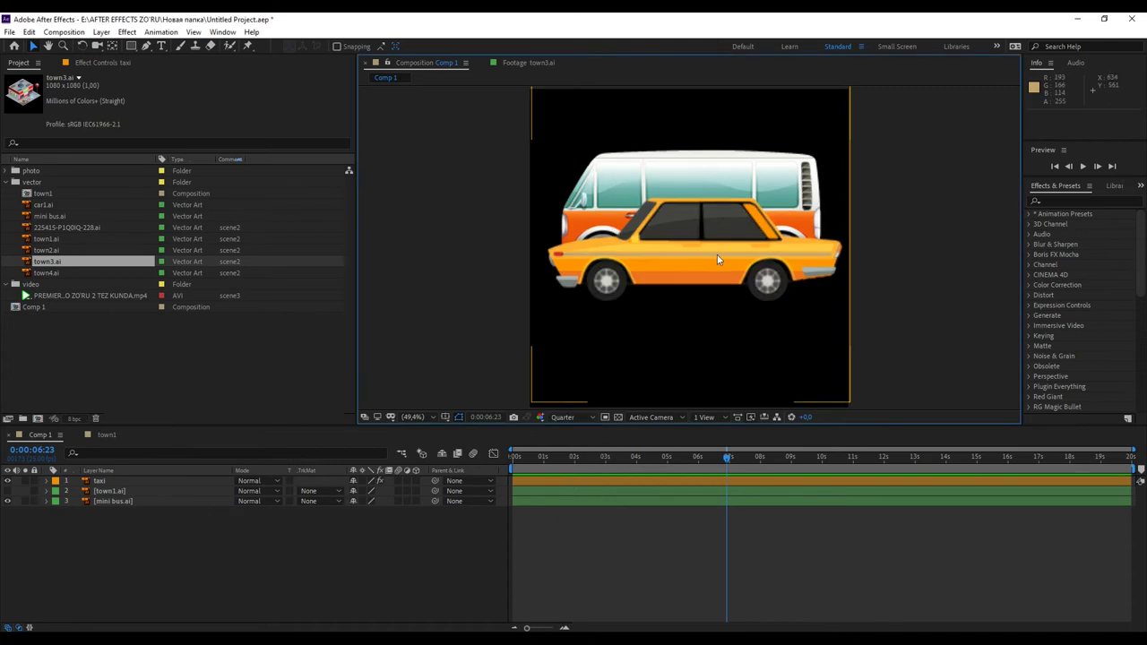
pyautogui.scroll(3, 711, 227)
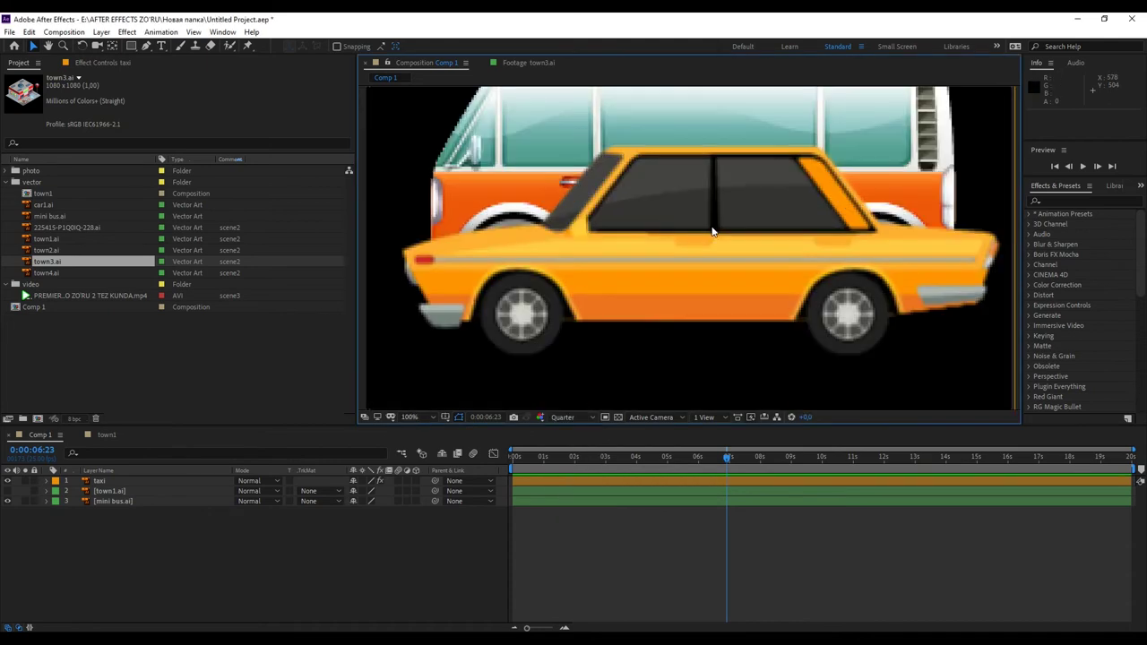
pyautogui.scroll(-2, 712, 231)
pyautogui.click(565, 417)
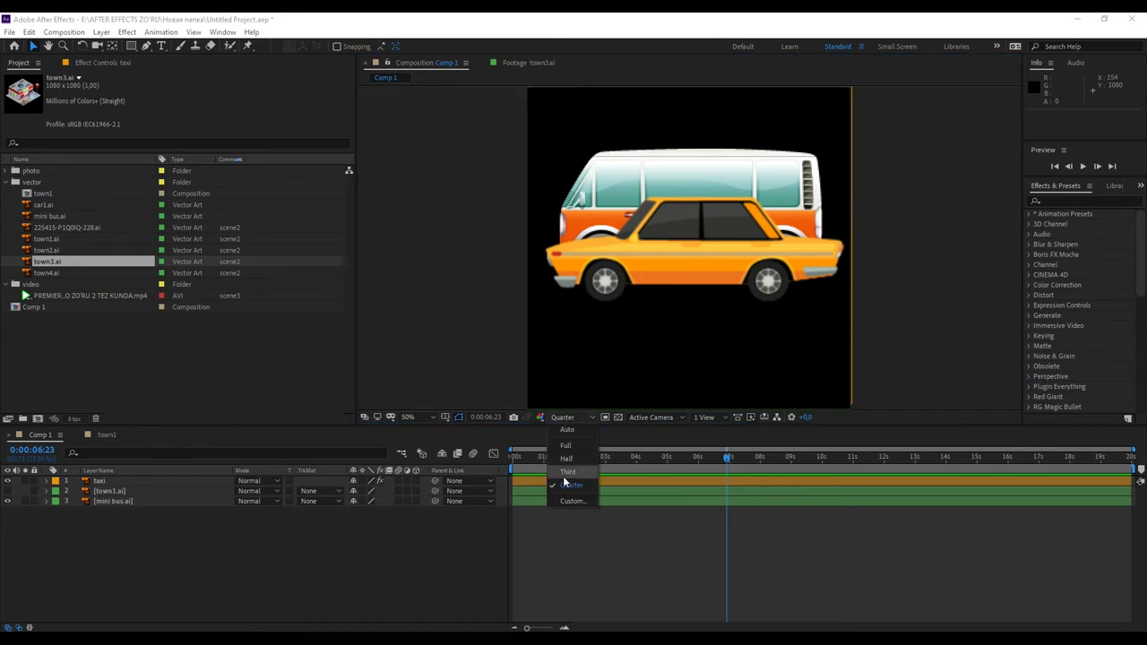
pyautogui.click(563, 473)
pyautogui.click(564, 416)
pyautogui.click(565, 457)
pyautogui.scroll(2, 712, 244)
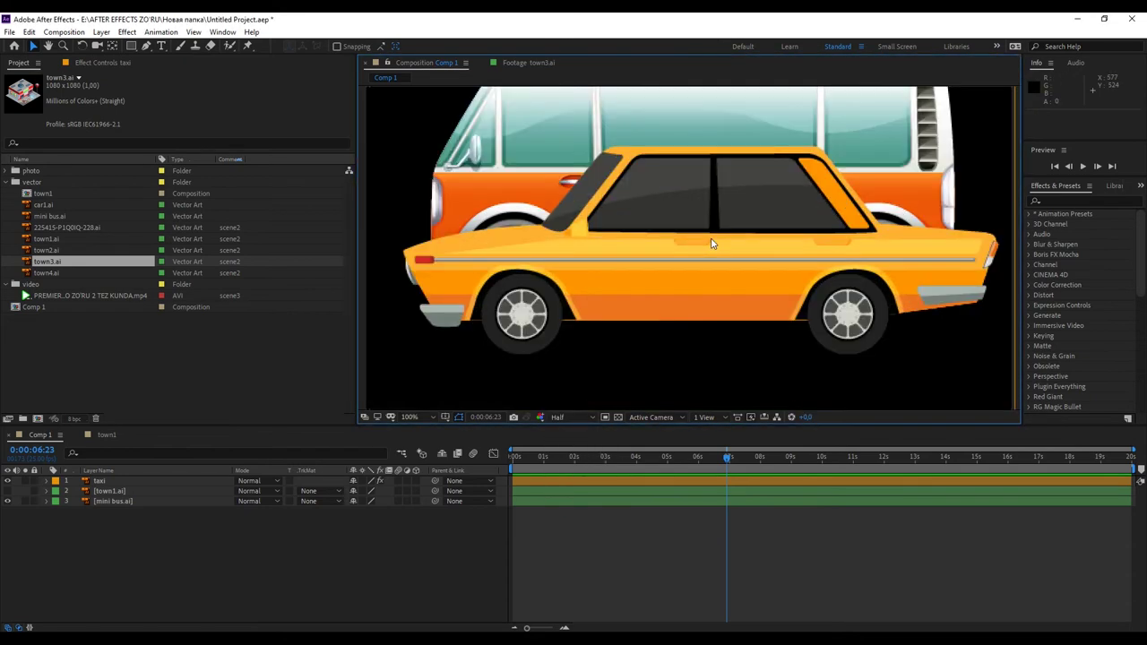
pyautogui.scroll(-2, 711, 244)
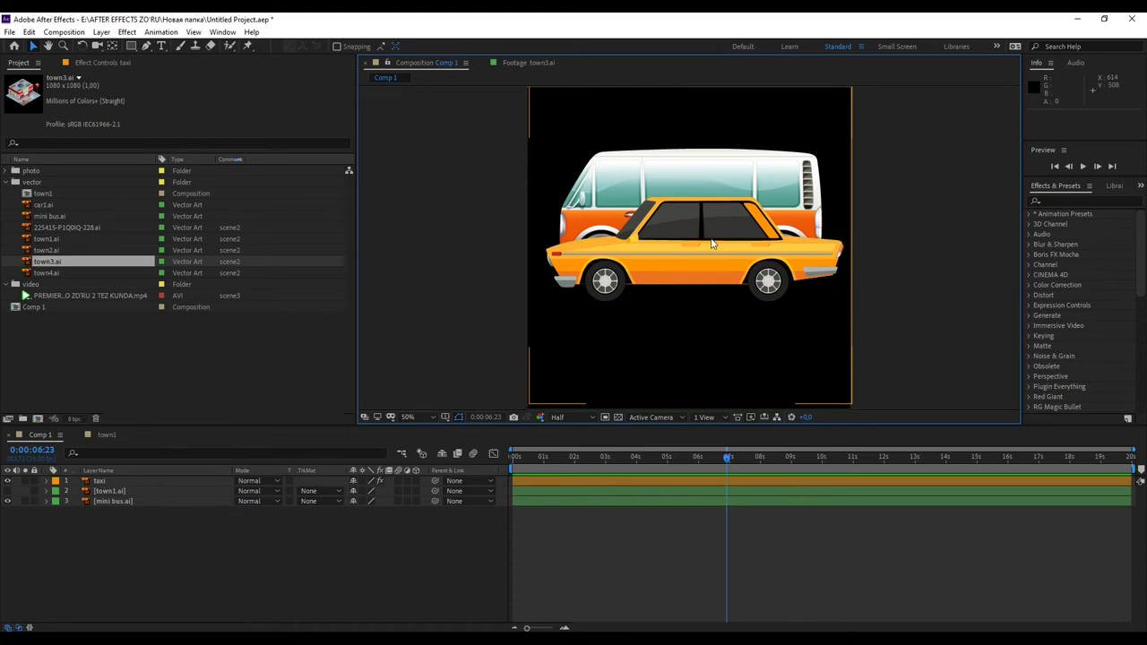
# Set the preview resolution back to Full.
pyautogui.click(565, 417)
pyautogui.click(576, 484)
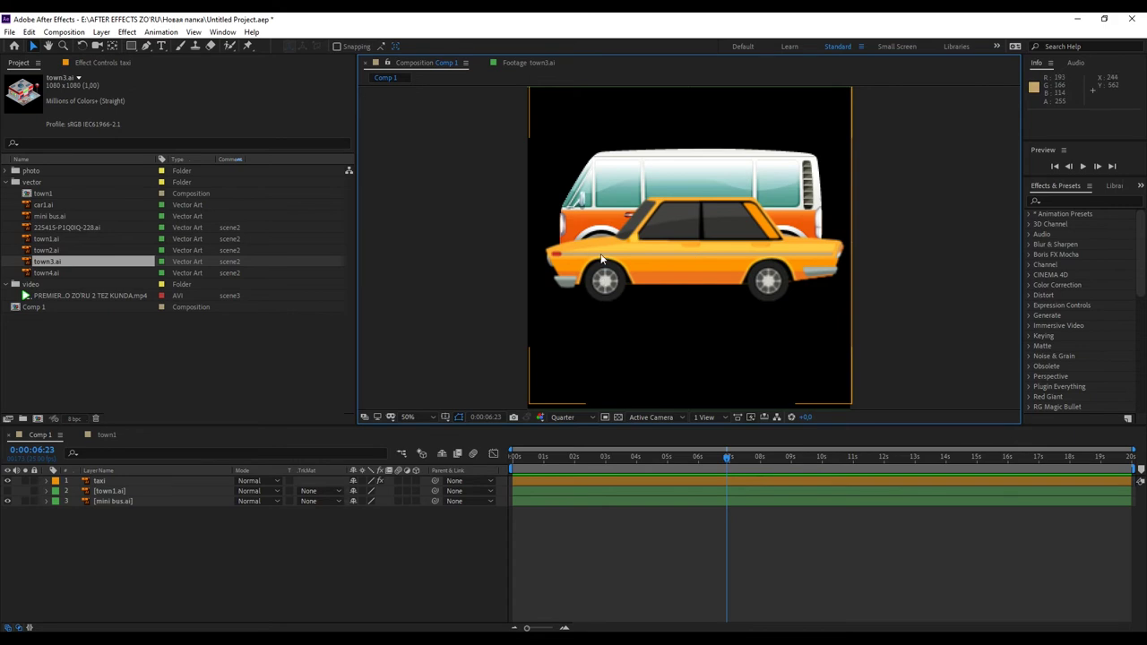
pyautogui.click(566, 419)
pyautogui.click(563, 446)
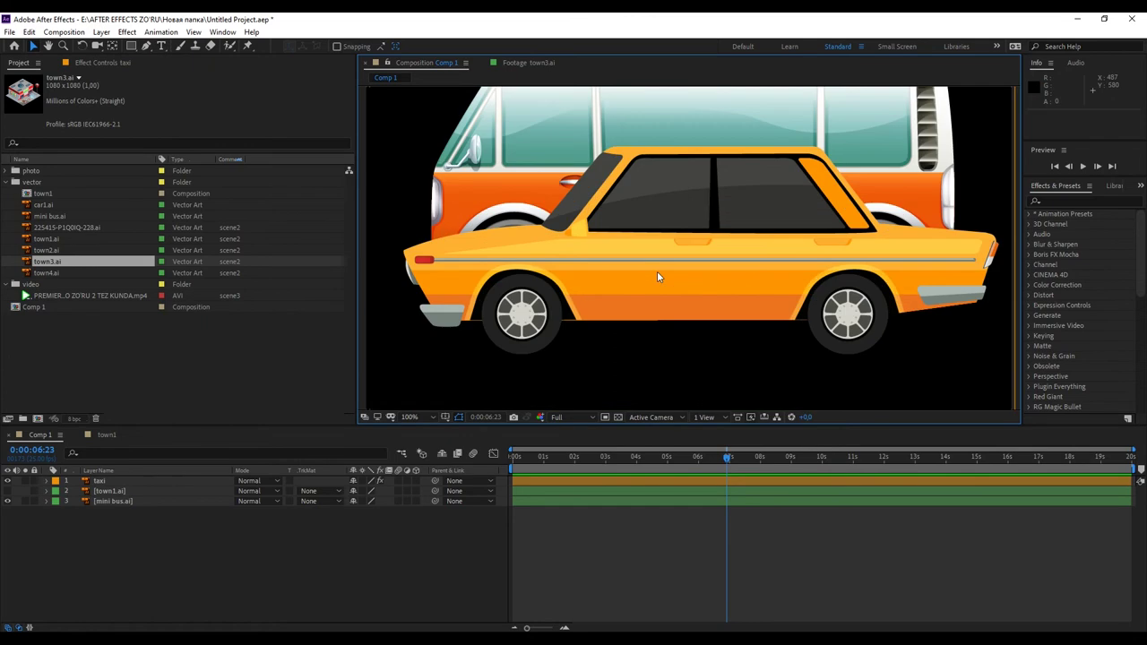
# View the car at Quarter resolution, nudge the view, then restore Full resolution.
pyautogui.scroll(3, 660, 274)
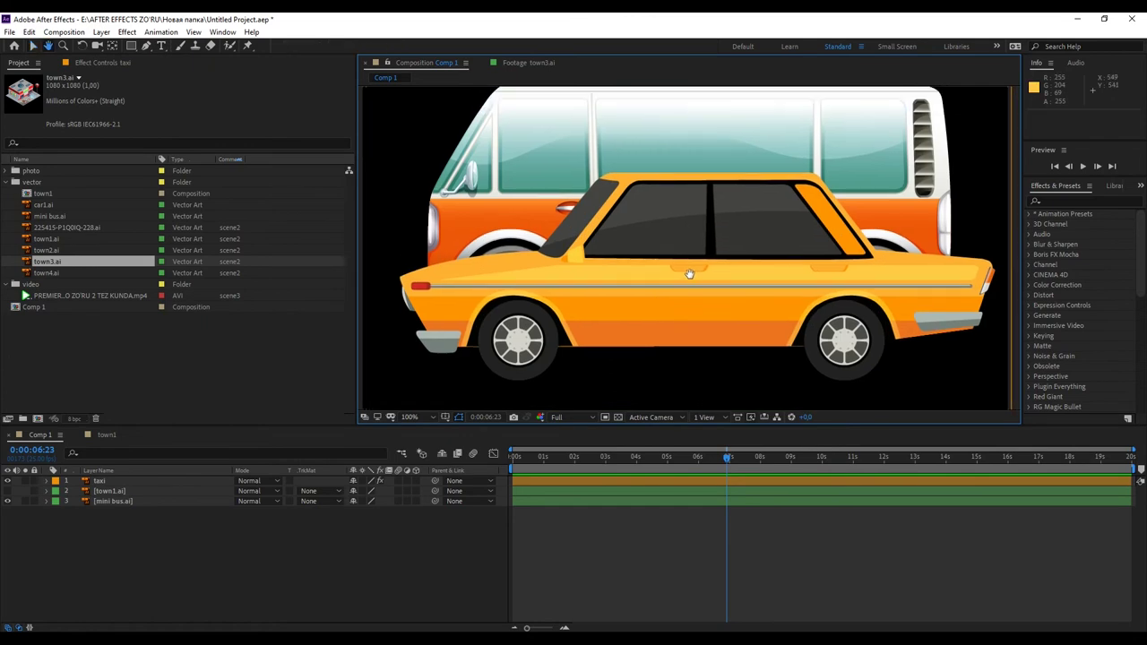
pyautogui.click(592, 417)
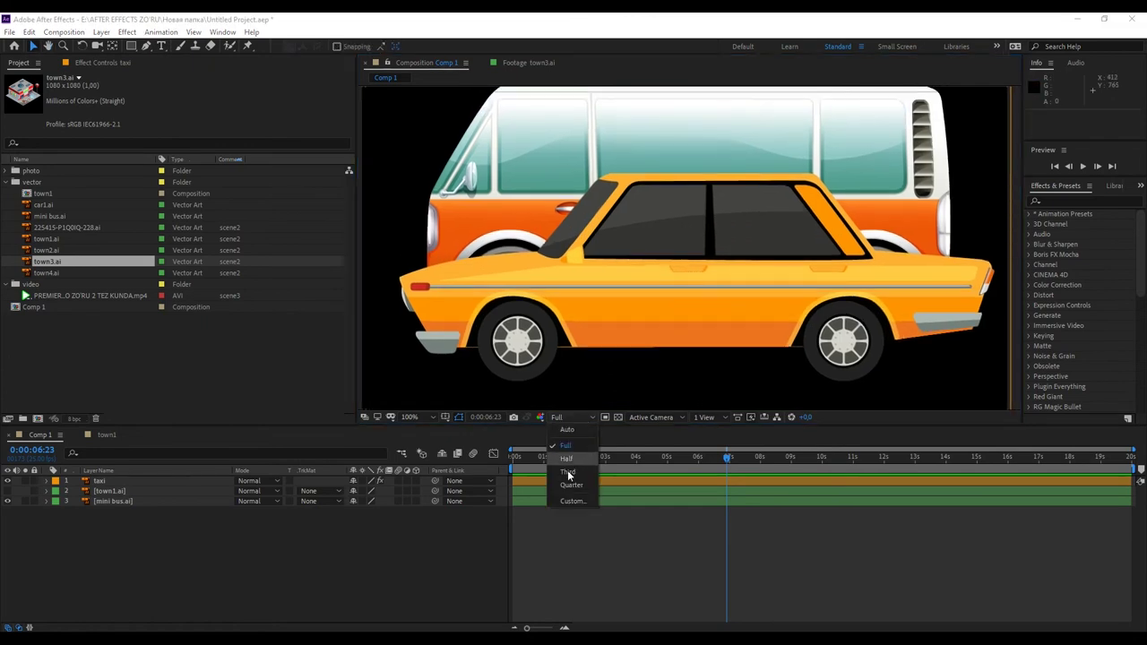
pyautogui.click(564, 473)
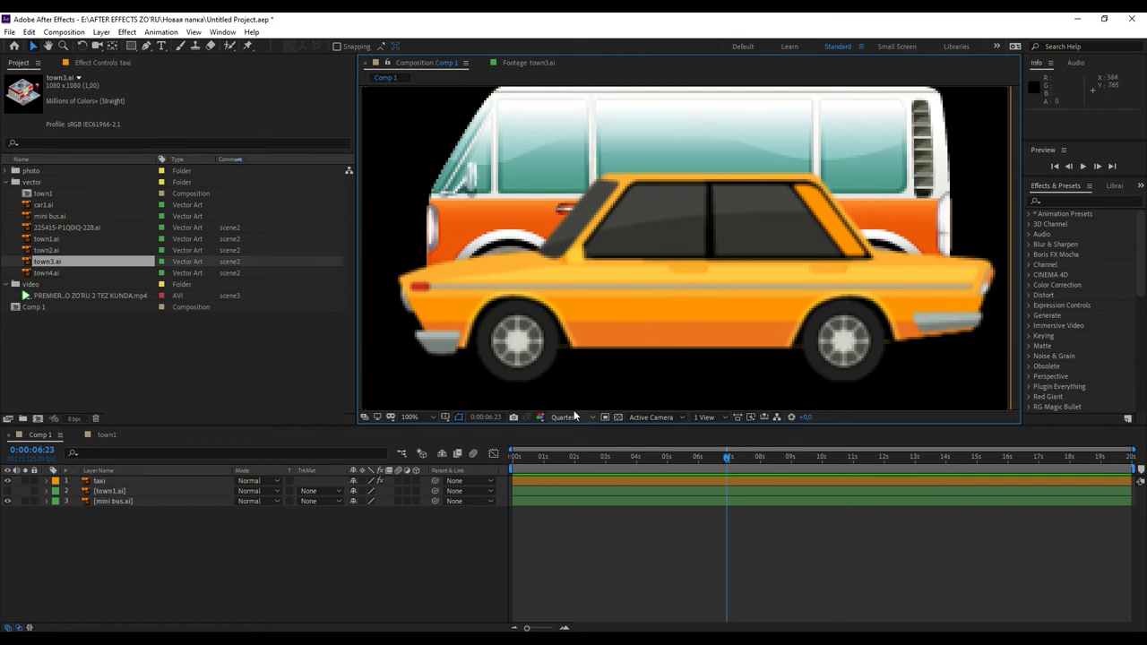
pyautogui.moveTo(688, 233); pyautogui.dragTo(675, 255)
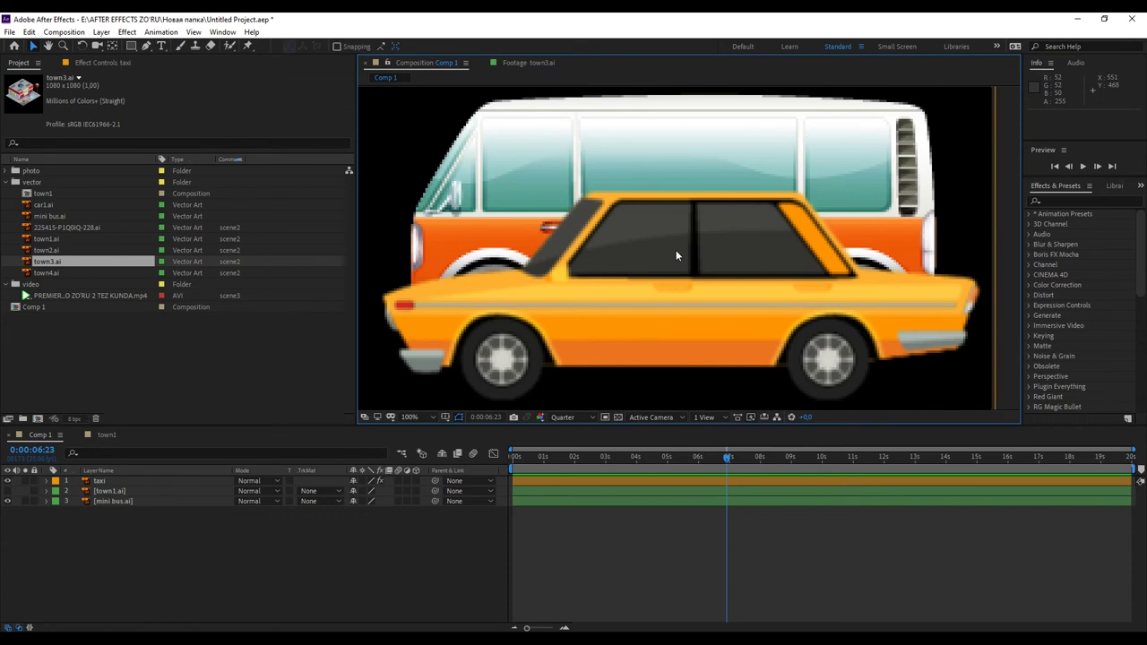
pyautogui.click(565, 416)
pyautogui.click(563, 439)
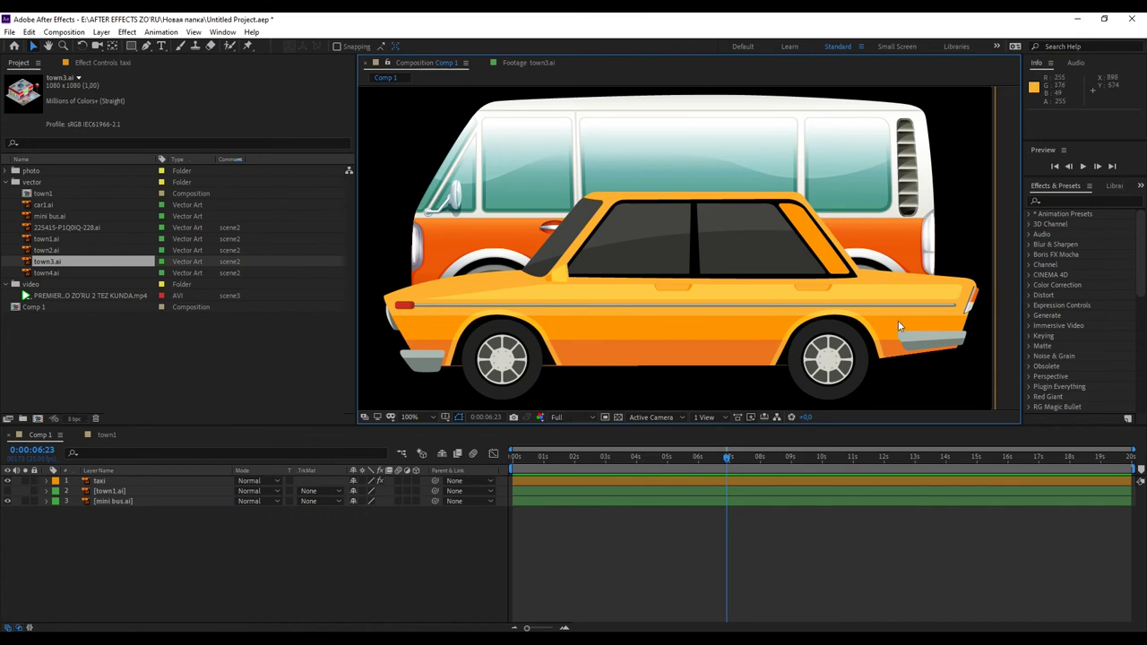
pyautogui.scroll(-2, 754, 246)
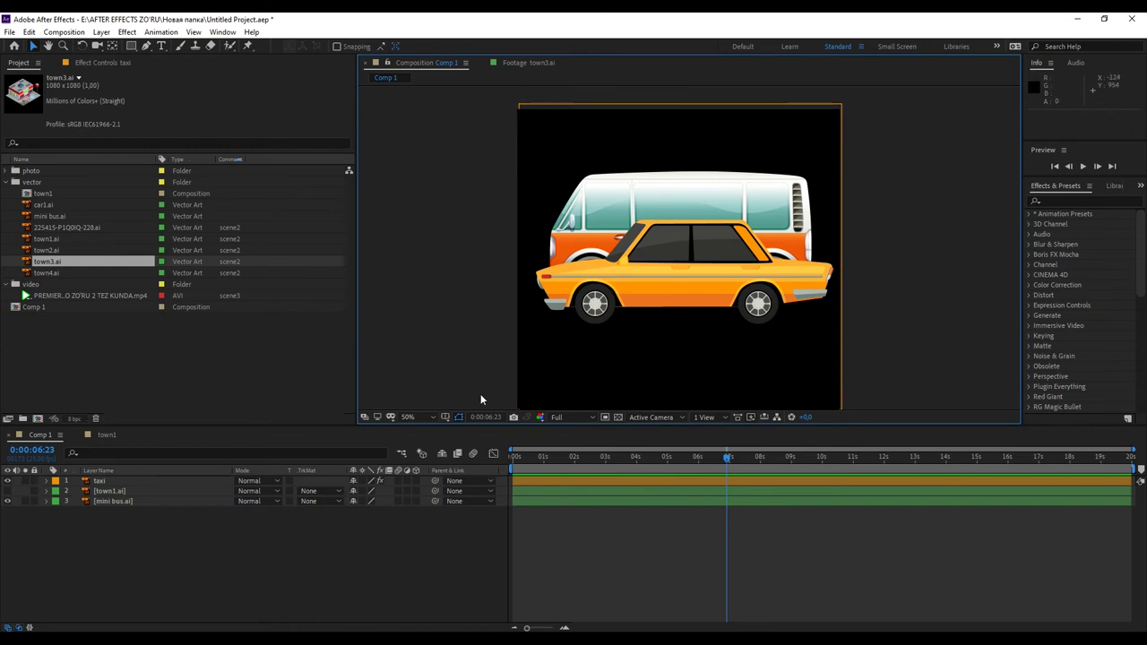
# Fit the comp, zoom to 100%, then magnify to 400% on the taxi's front wheel.
pyautogui.click(415, 416)
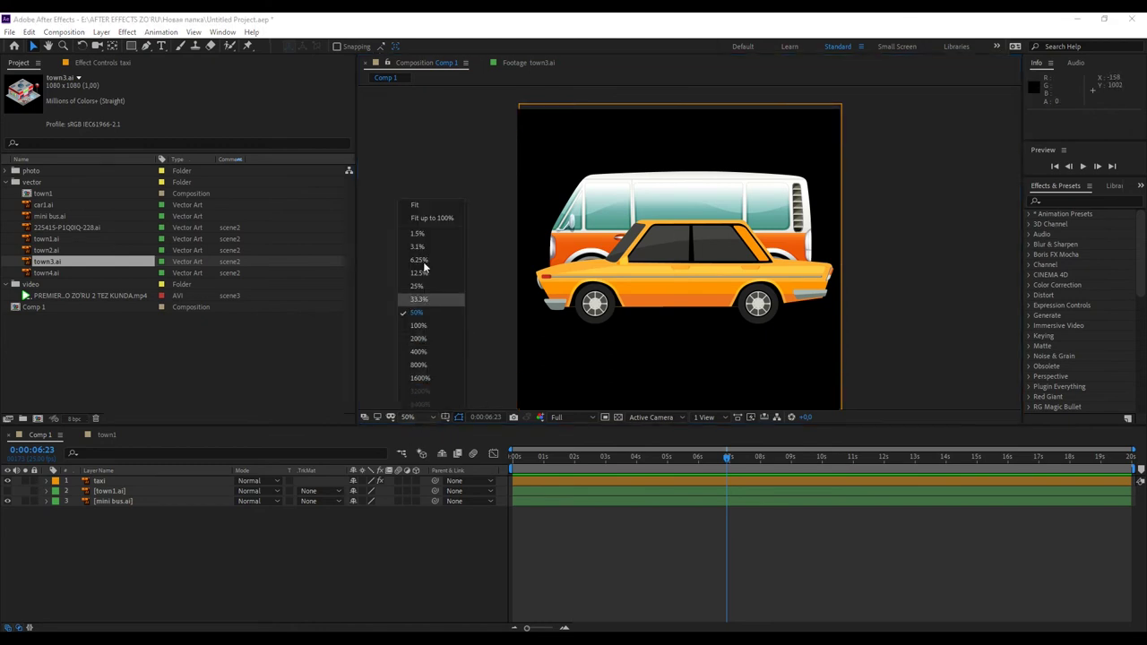
pyautogui.click(415, 205)
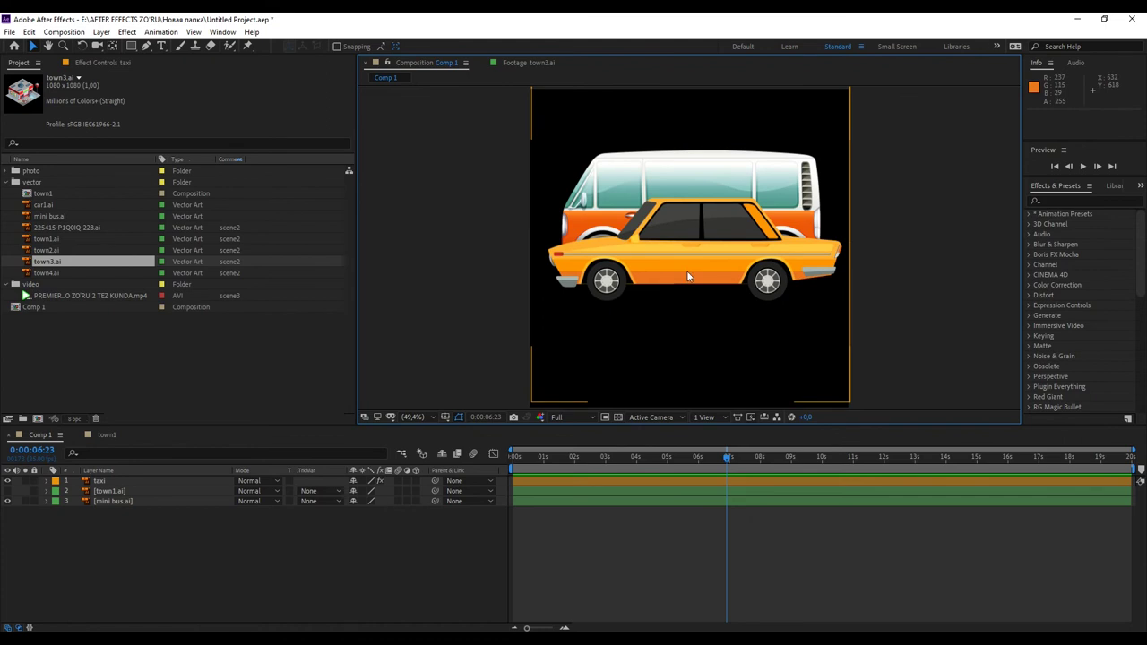
pyautogui.press('/')
pyautogui.scroll(2, 768, 255)
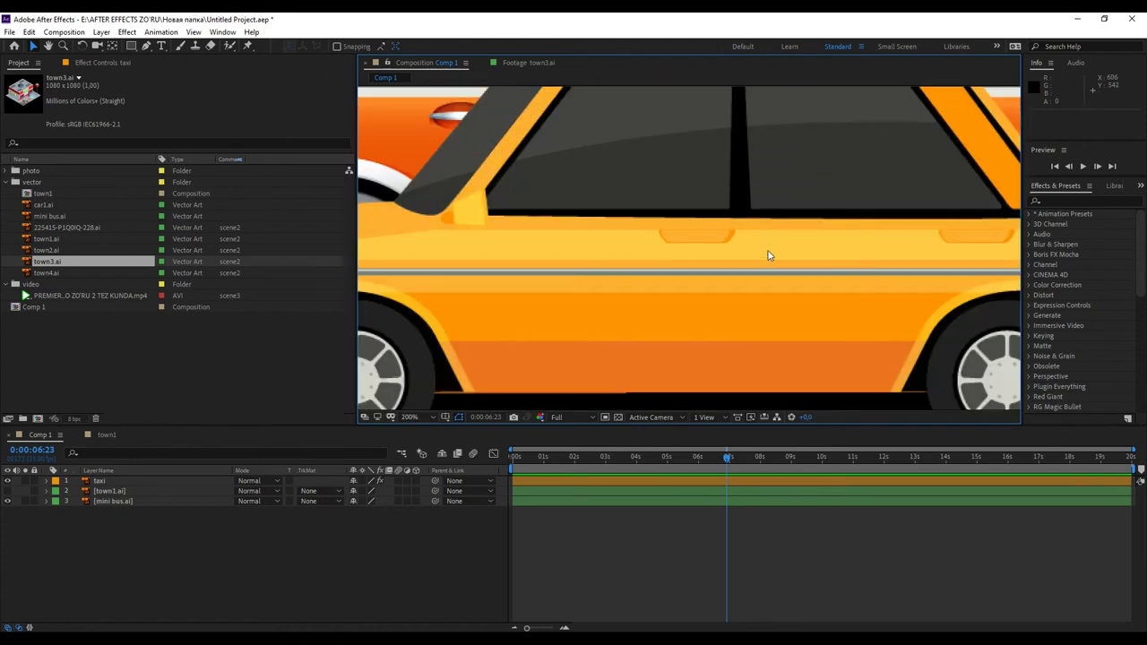
pyautogui.scroll(-1, 886, 200)
pyautogui.press('v')
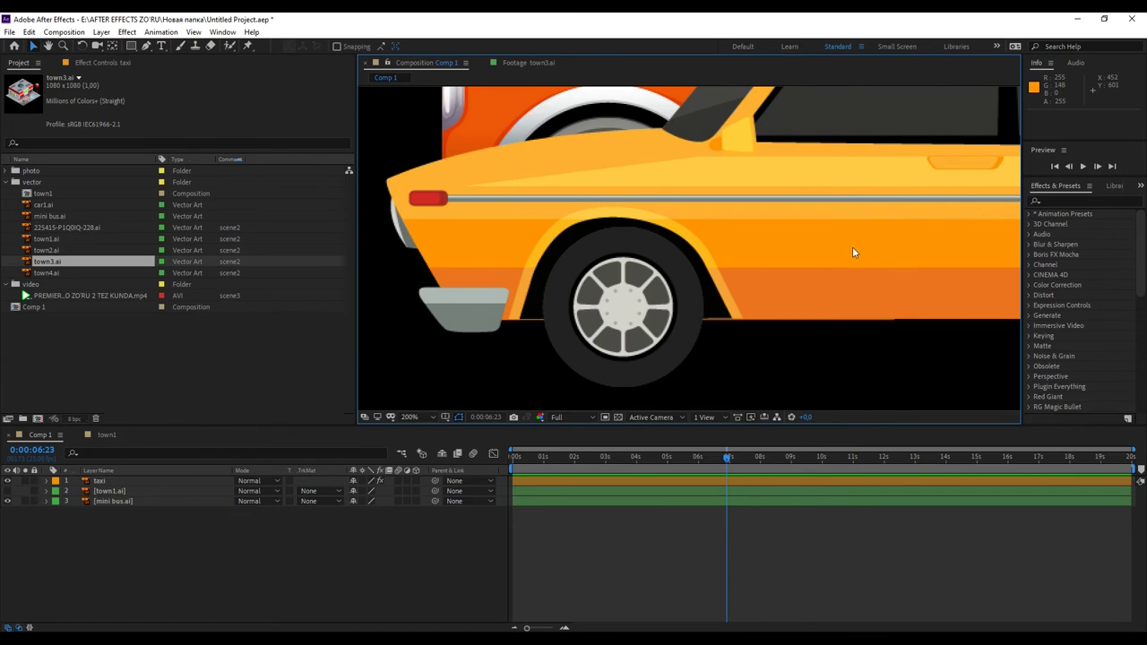
pyautogui.press('.')
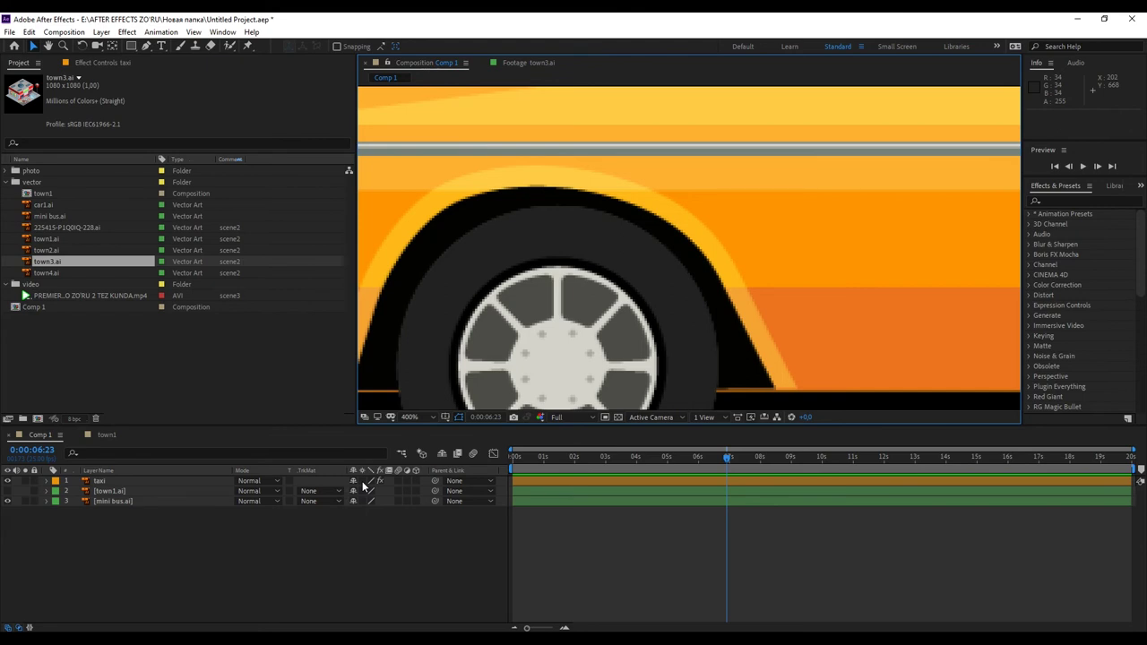
# Turn on Continuously Rasterize for the taxi layer and zoom to compare wheel edges.
pyautogui.click(363, 482)
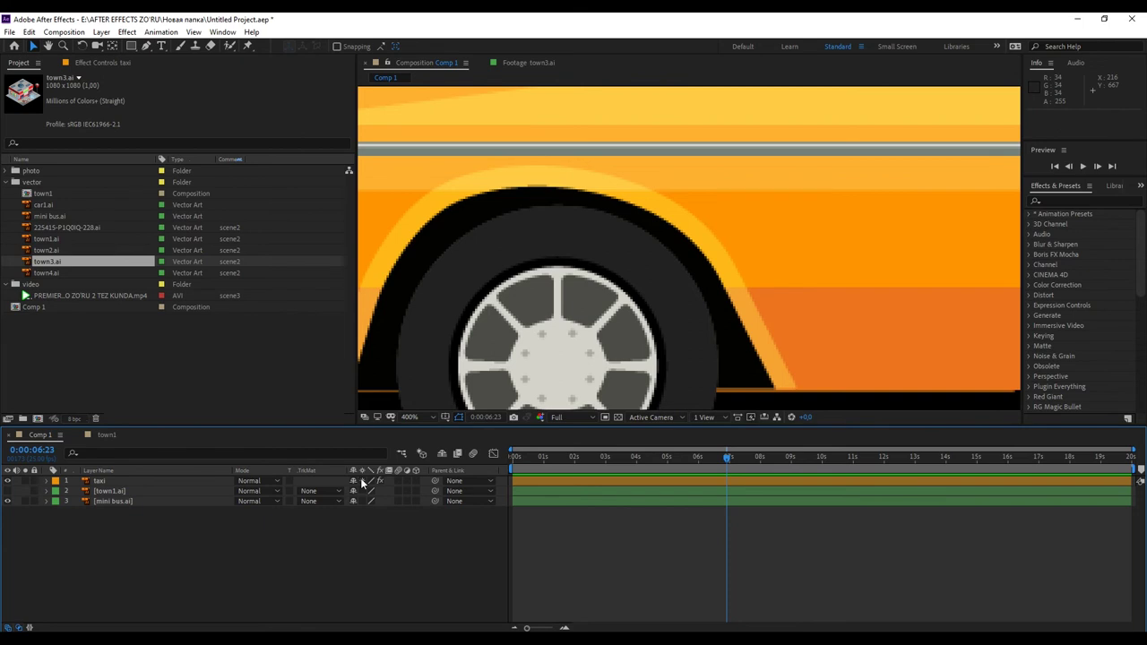
pyautogui.scroll(-2, 629, 258)
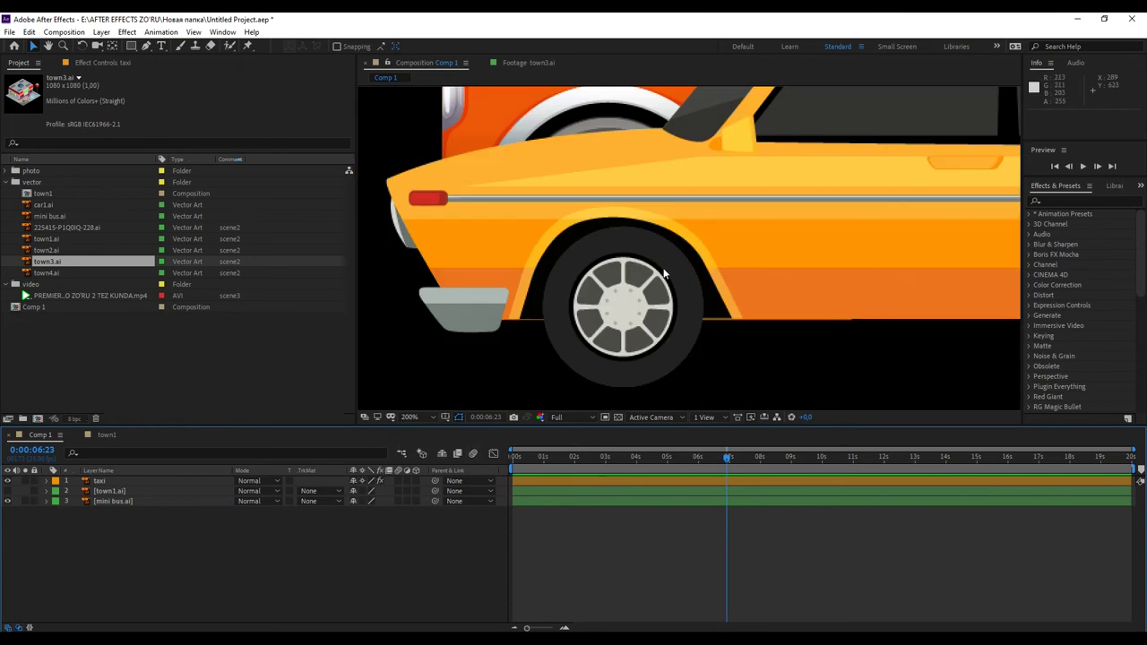
pyautogui.scroll(2, 665, 254)
pyautogui.scroll(-2, 666, 255)
pyautogui.scroll(2, 664, 256)
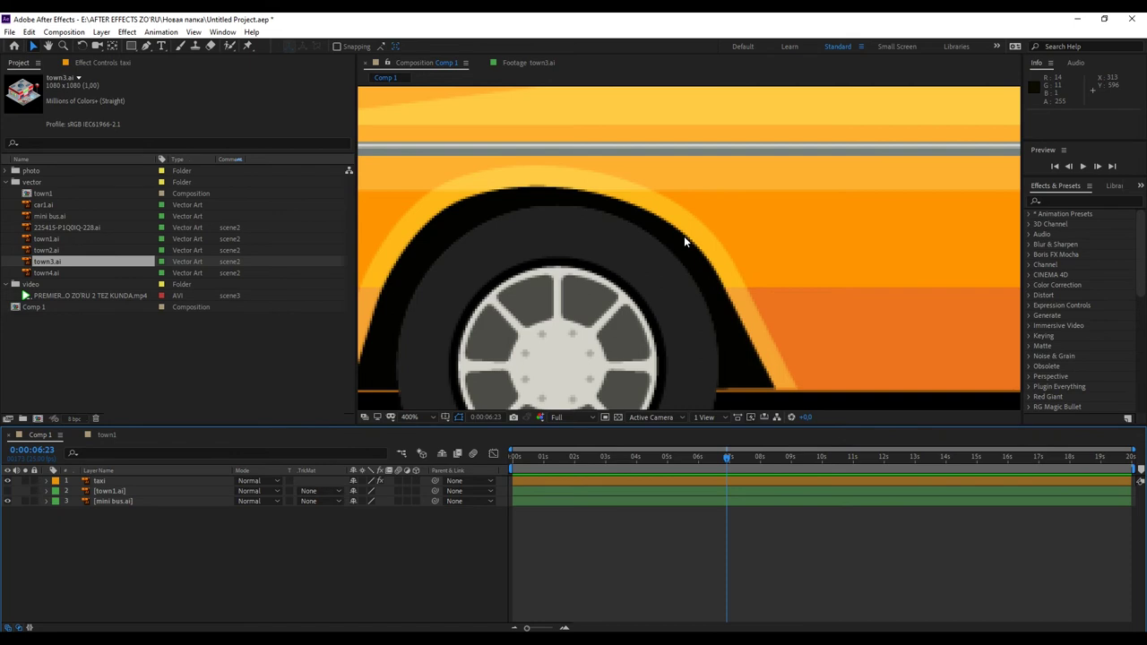
# Set magnification to 100%, pan to the whole taxi, then zoom out to 50%.
pyautogui.click(410, 417)
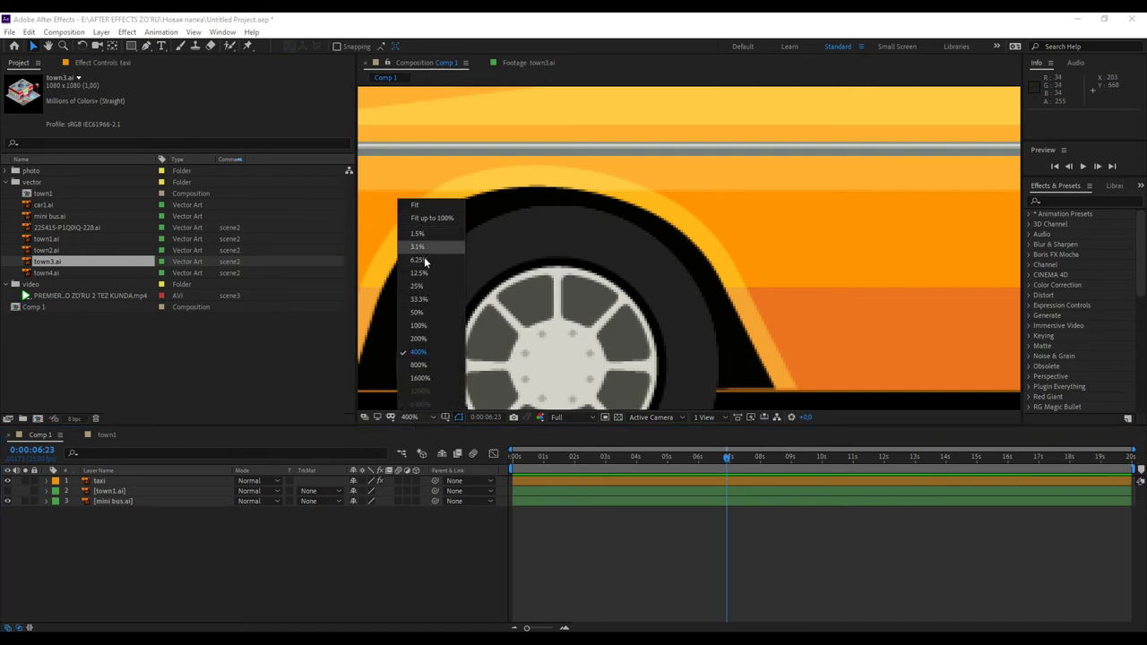
pyautogui.click(418, 324)
pyautogui.moveTo(856, 233); pyautogui.dragTo(688, 300)
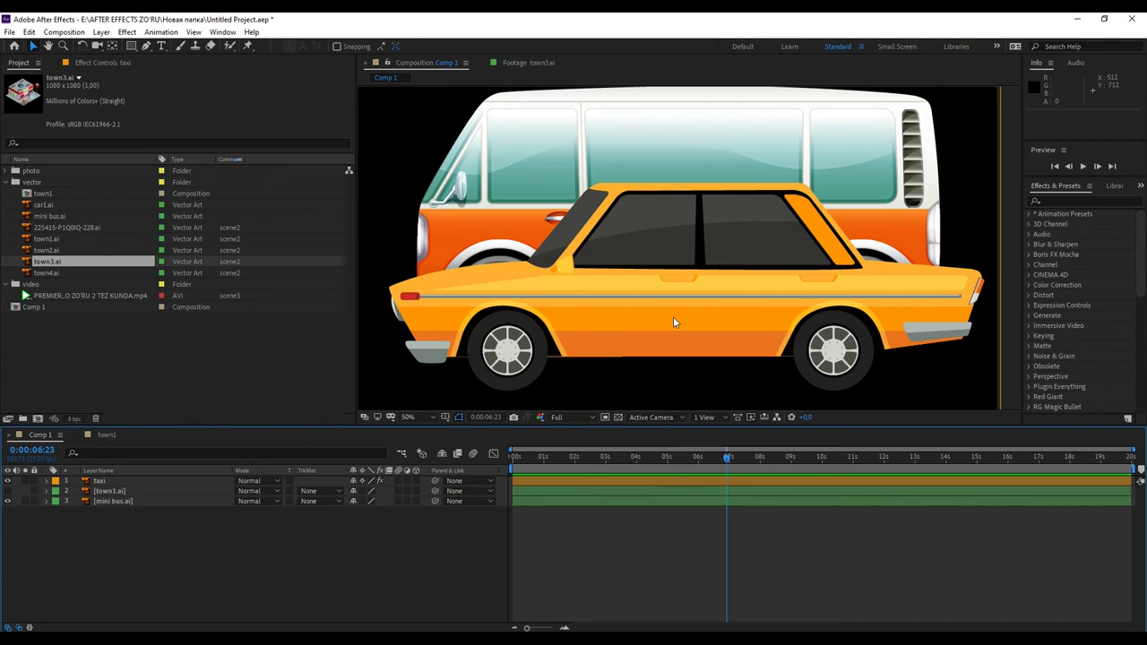
pyautogui.press(',')
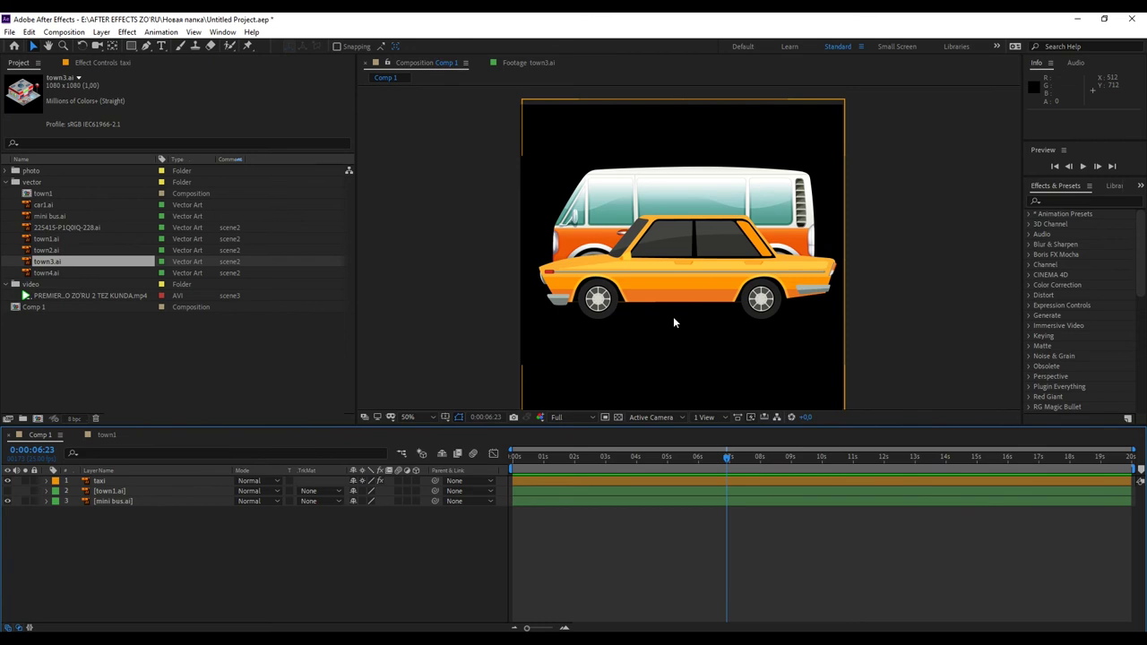
pyautogui.click(618, 418)
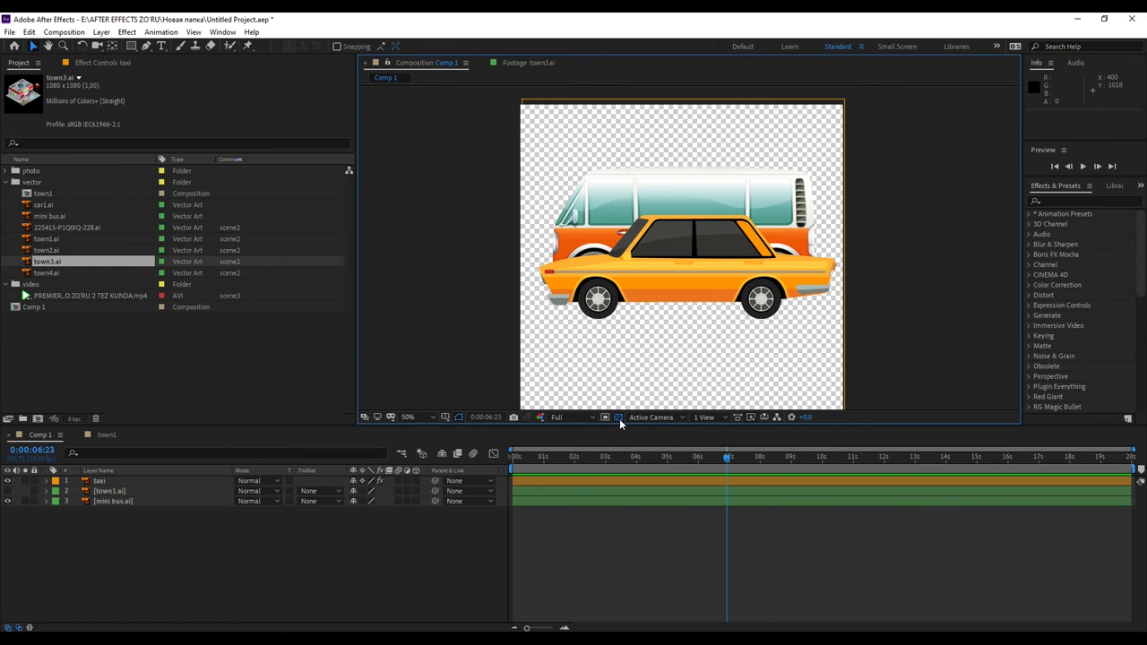
pyautogui.click(620, 419)
pyautogui.click(619, 418)
pyautogui.click(619, 418)
pyautogui.click(618, 419)
pyautogui.click(617, 419)
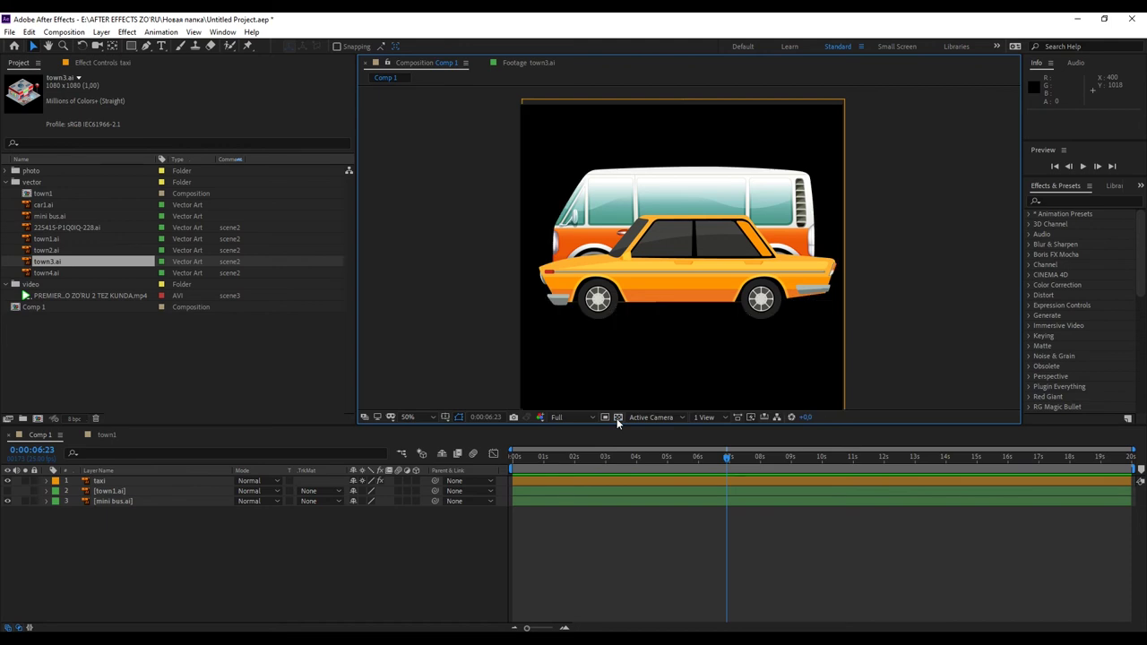
pyautogui.click(616, 418)
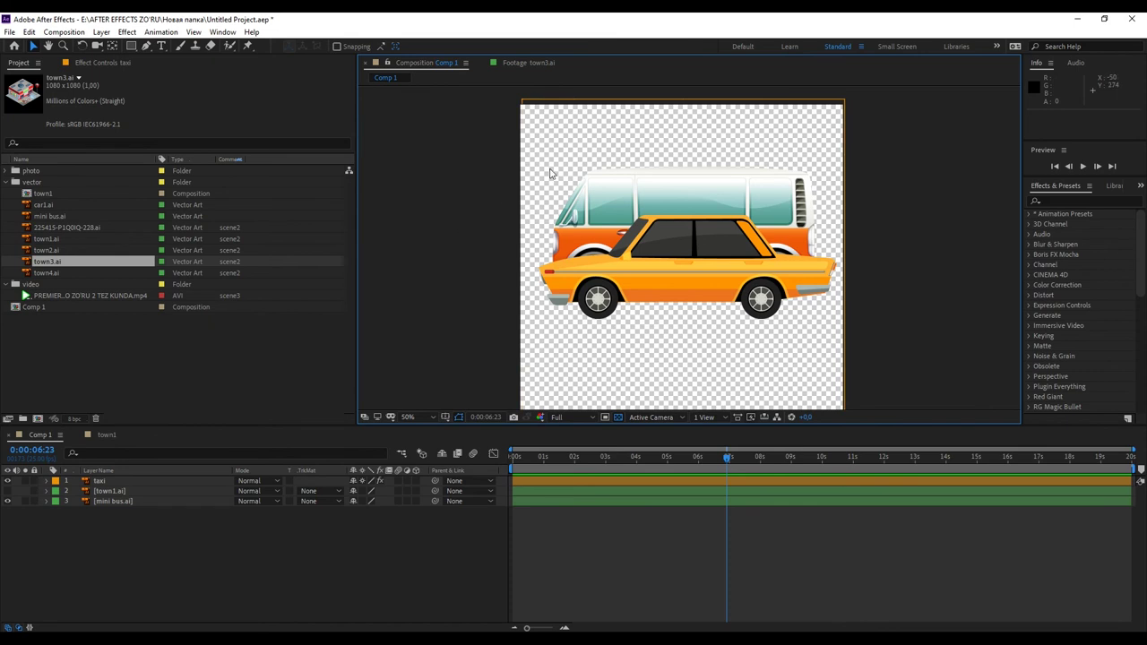
pyautogui.click(617, 418)
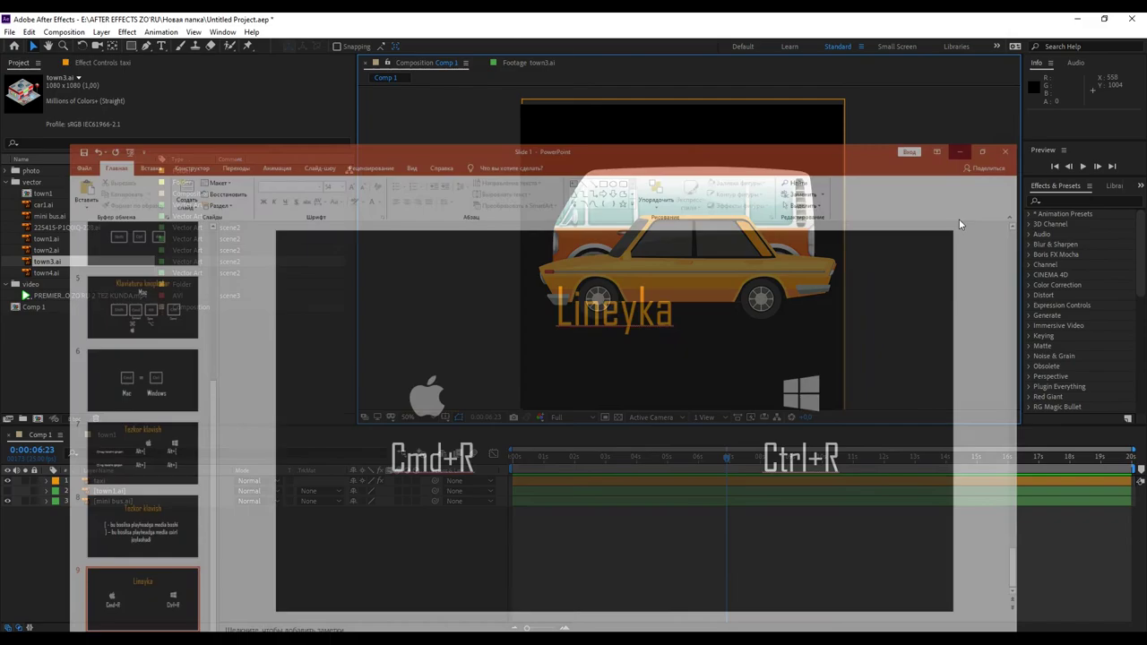
# Show rulers along the top and left edges of the Comp 1 viewer.
pyautogui.hotkey('ctrl', 'r')
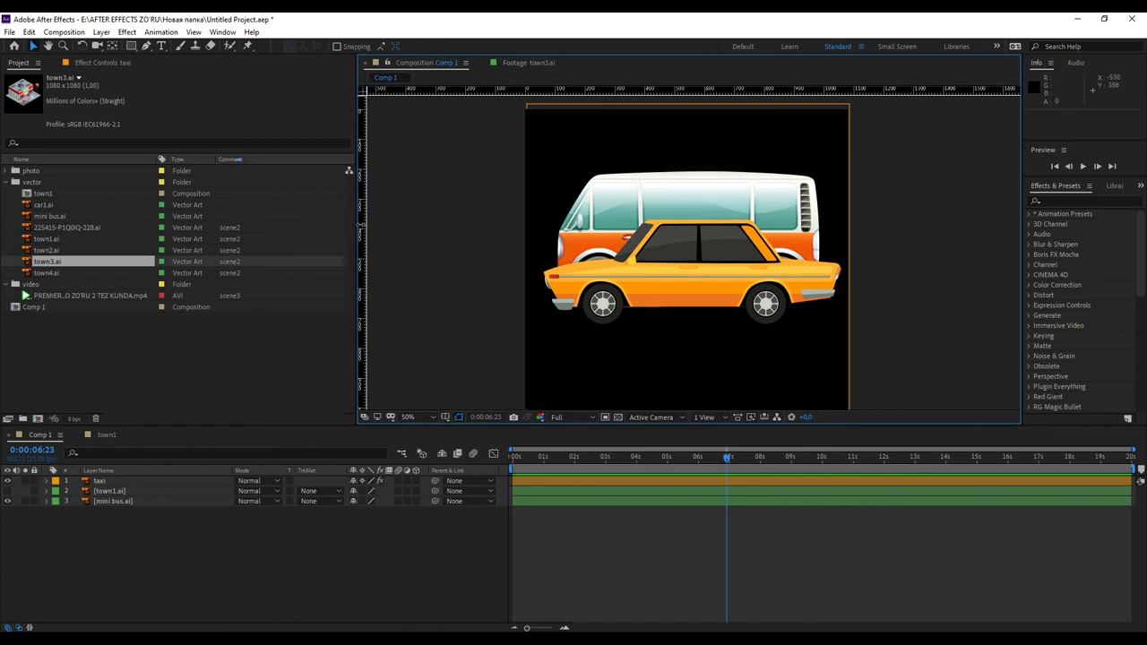
# Drag a vertical and a horizontal test guide into Comp 1, then remove both again.
pyautogui.moveTo(362, 225); pyautogui.dragTo(557, 233)
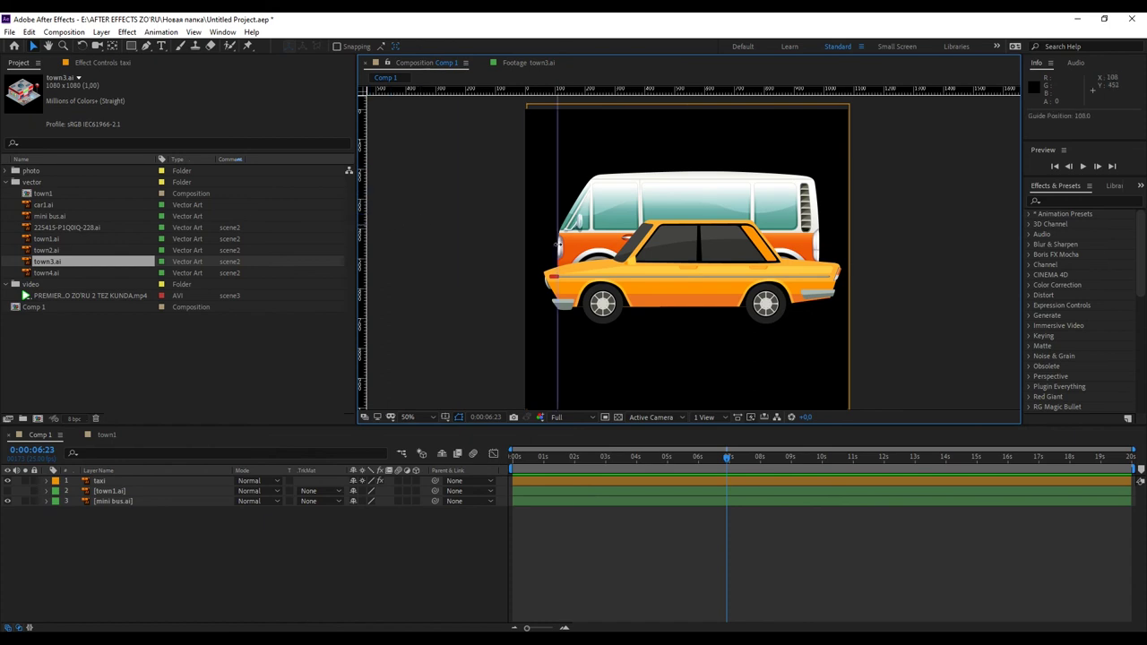
pyautogui.moveTo(632, 89); pyautogui.dragTo(633, 172)
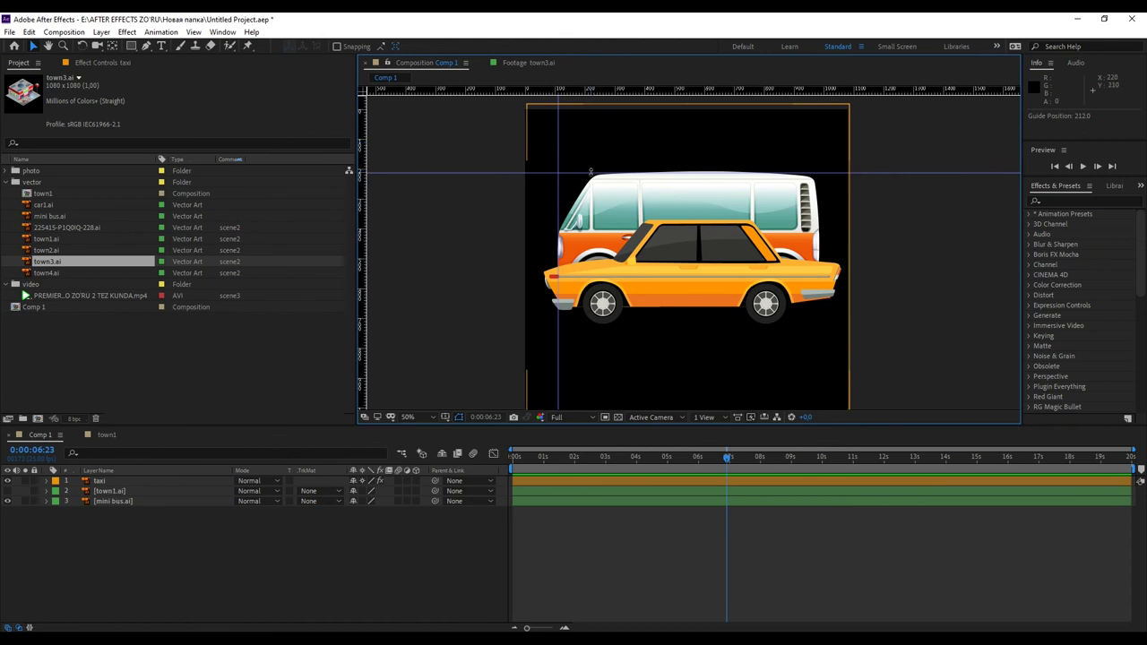
pyautogui.moveTo(590, 170); pyautogui.dragTo(587, 86)
pyautogui.moveTo(559, 159); pyautogui.dragTo(304, 174)
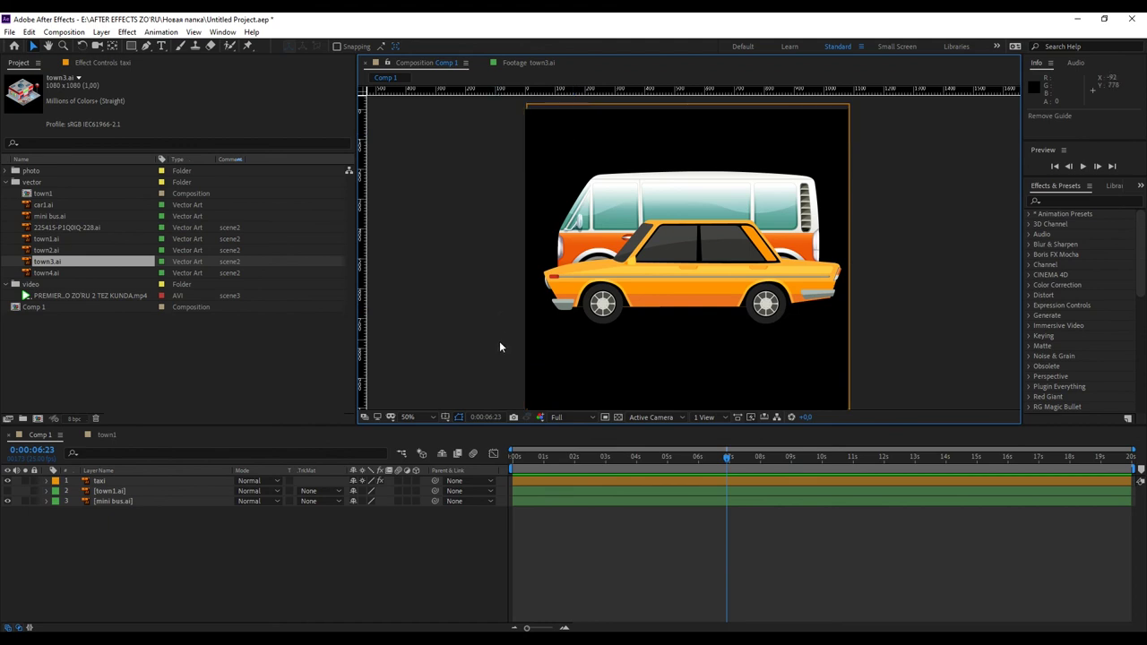
pyautogui.click(446, 418)
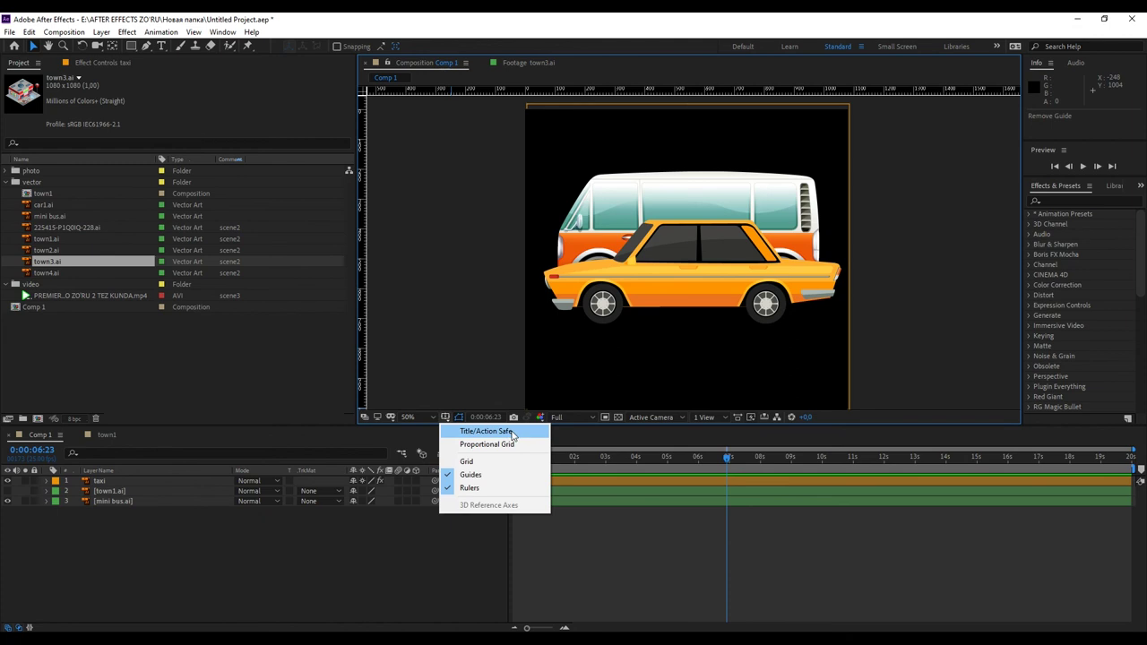
# Overlay Title/Action Safe margins on Comp 1 and set magnification to Fit.
pyautogui.click(513, 432)
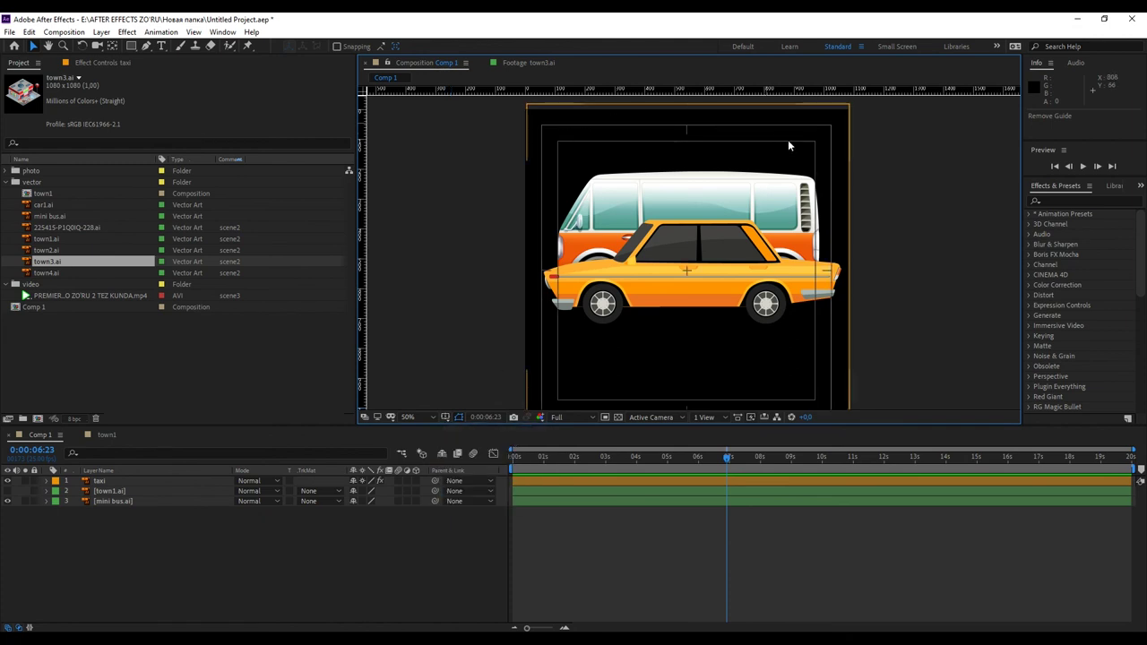
pyautogui.click(411, 417)
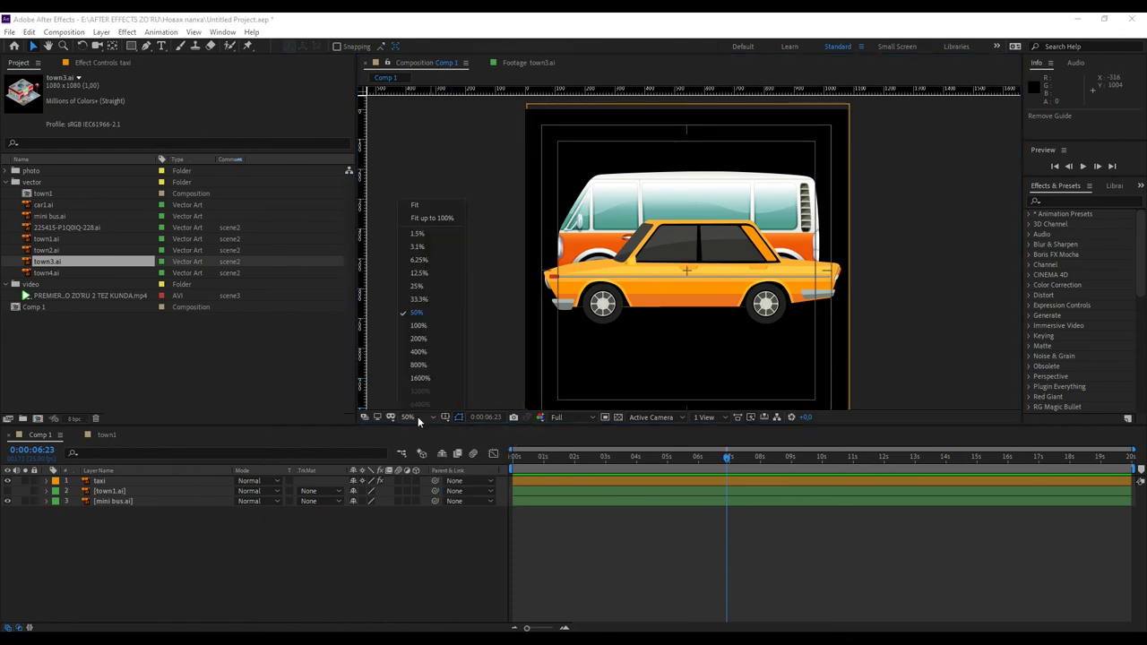
pyautogui.click(413, 207)
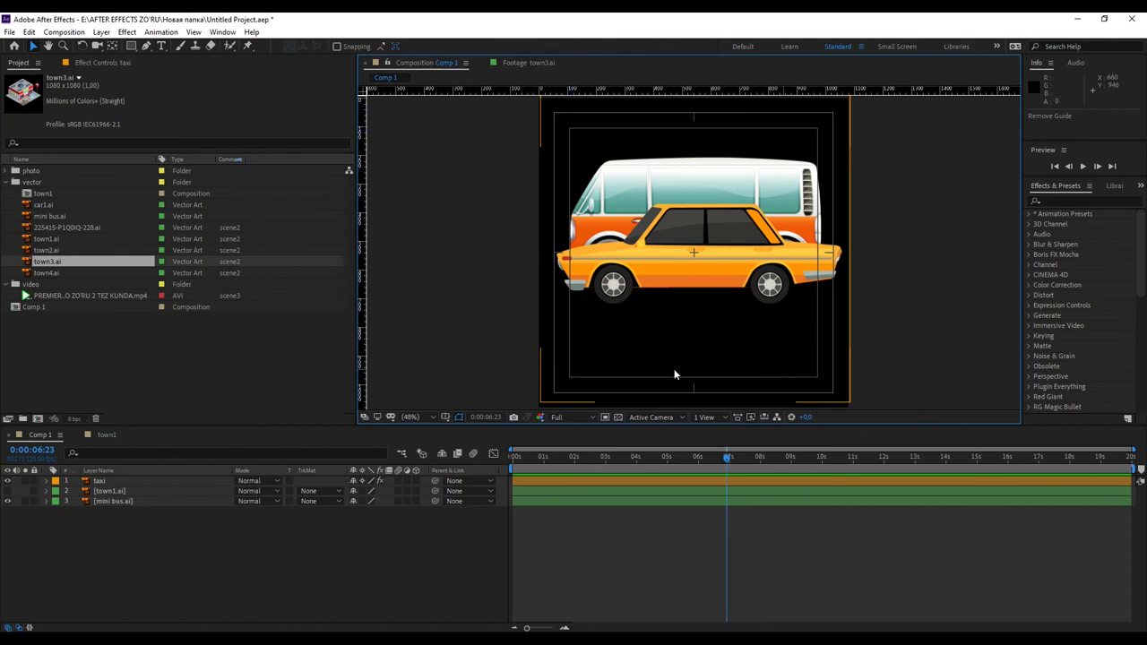
pyautogui.click(181, 525)
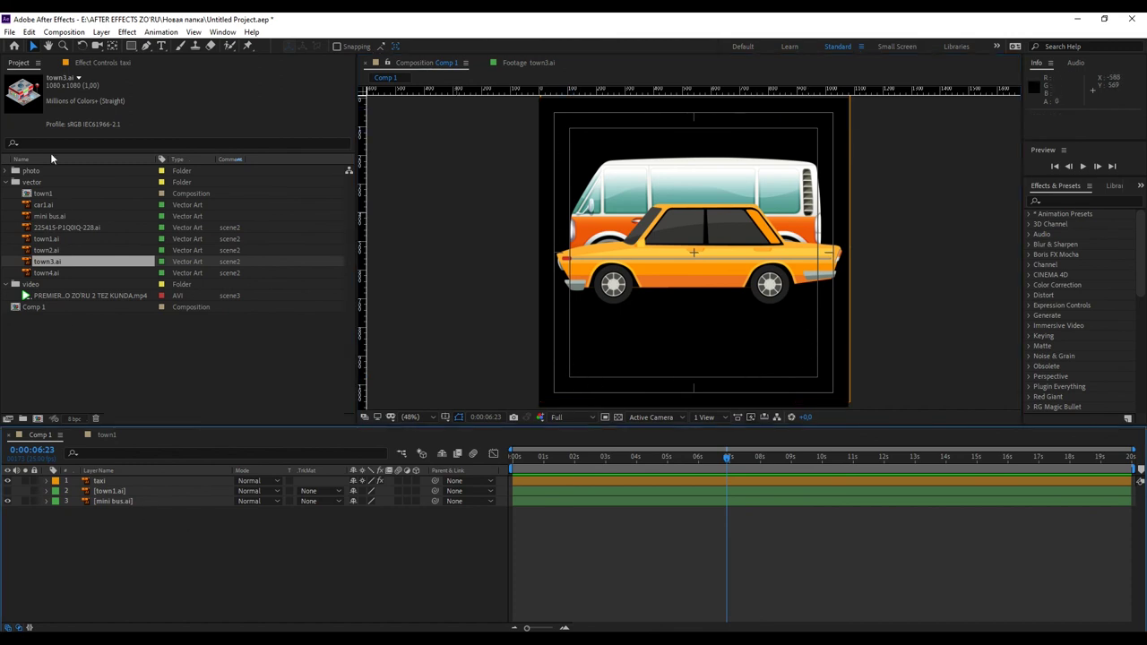
# Create Comp 2 as a new 1920x1080 HDTV 1080 25 composition with width 1920.
pyautogui.click(64, 31)
pyautogui.click(72, 41)
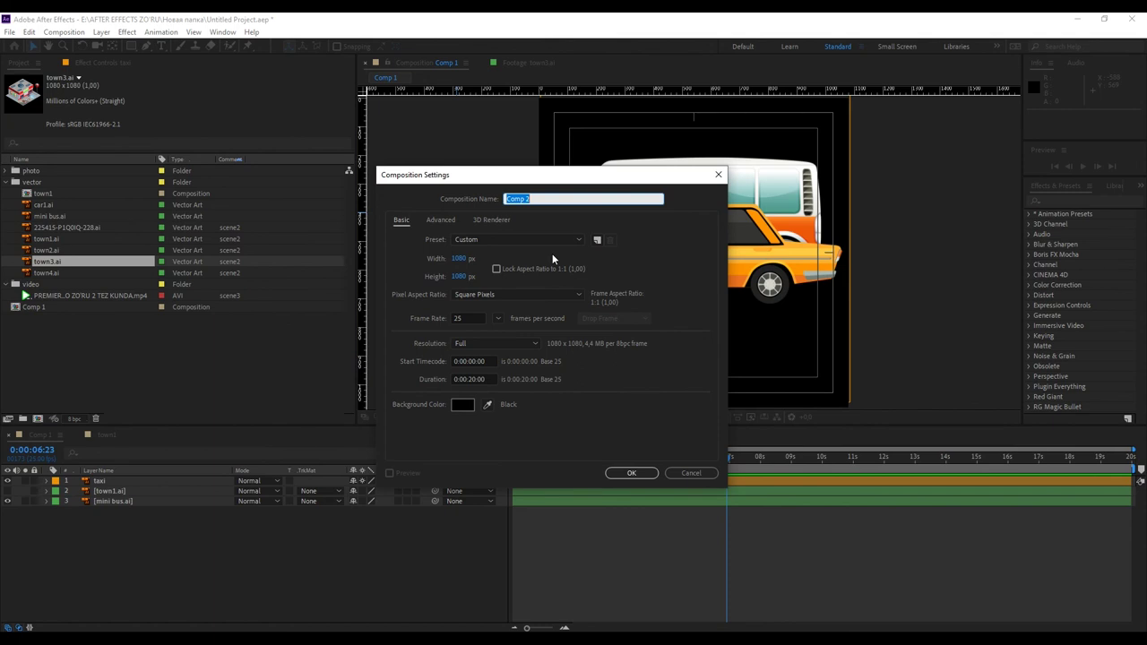
pyautogui.click(458, 258)
pyautogui.write('1')
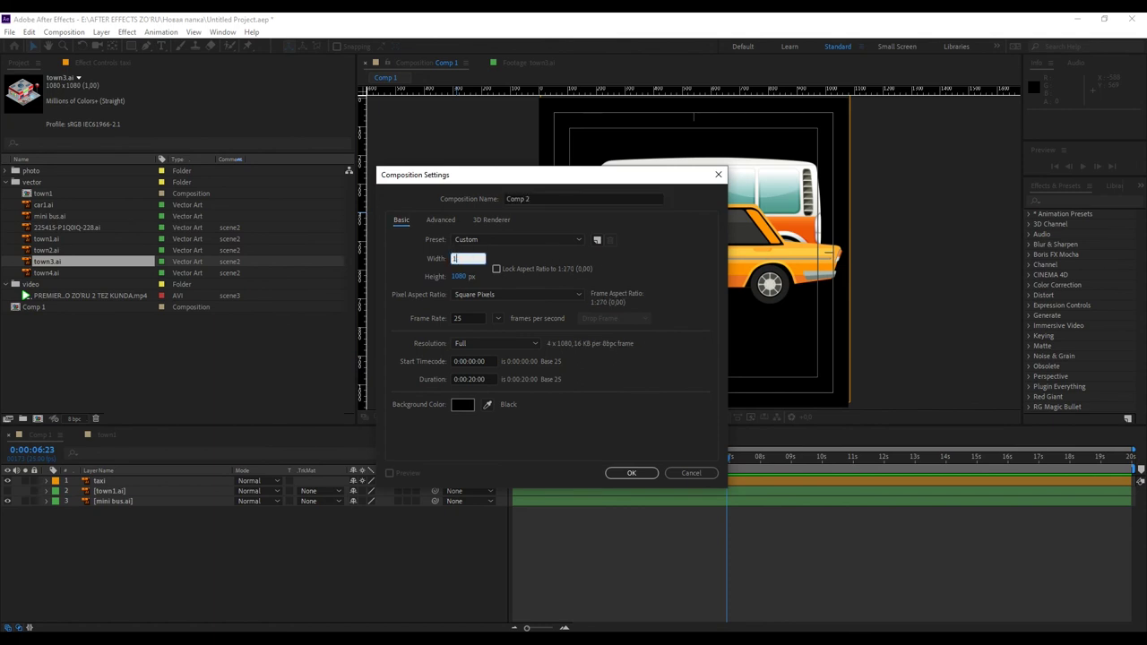
pyautogui.write('920')
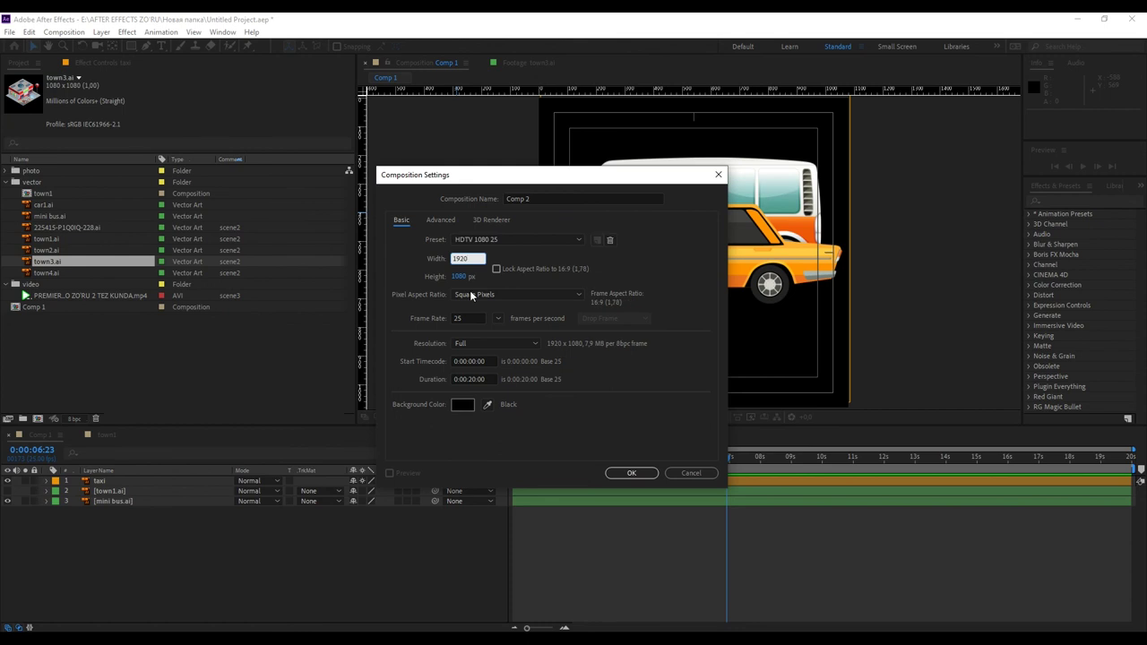
pyautogui.click(617, 475)
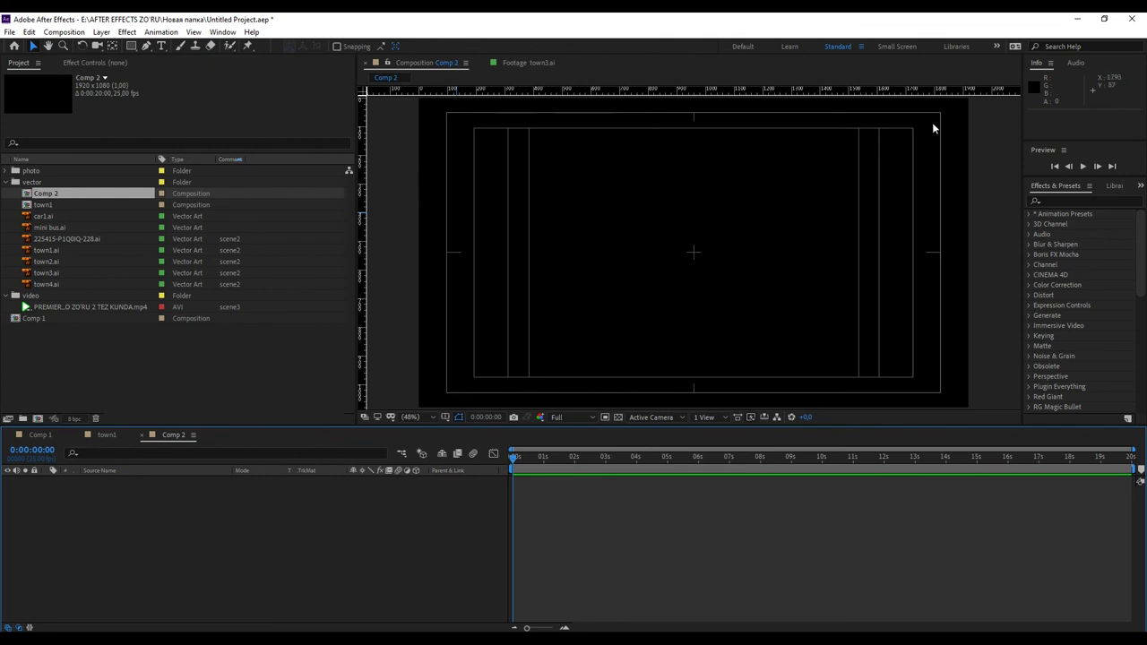
# Add car1.ai to Comp 2 with a horizontal guide near the top and a vertical one near the left.
pyautogui.moveTo(45, 220); pyautogui.dragTo(159, 537)
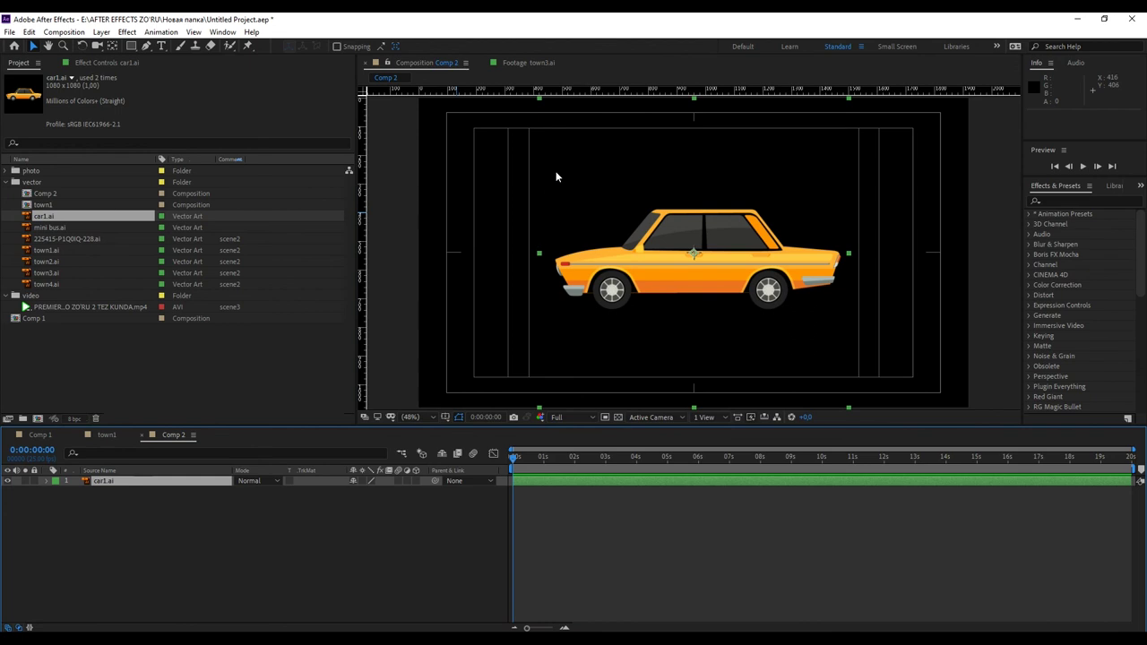
pyautogui.moveTo(635, 87); pyautogui.dragTo(640, 112)
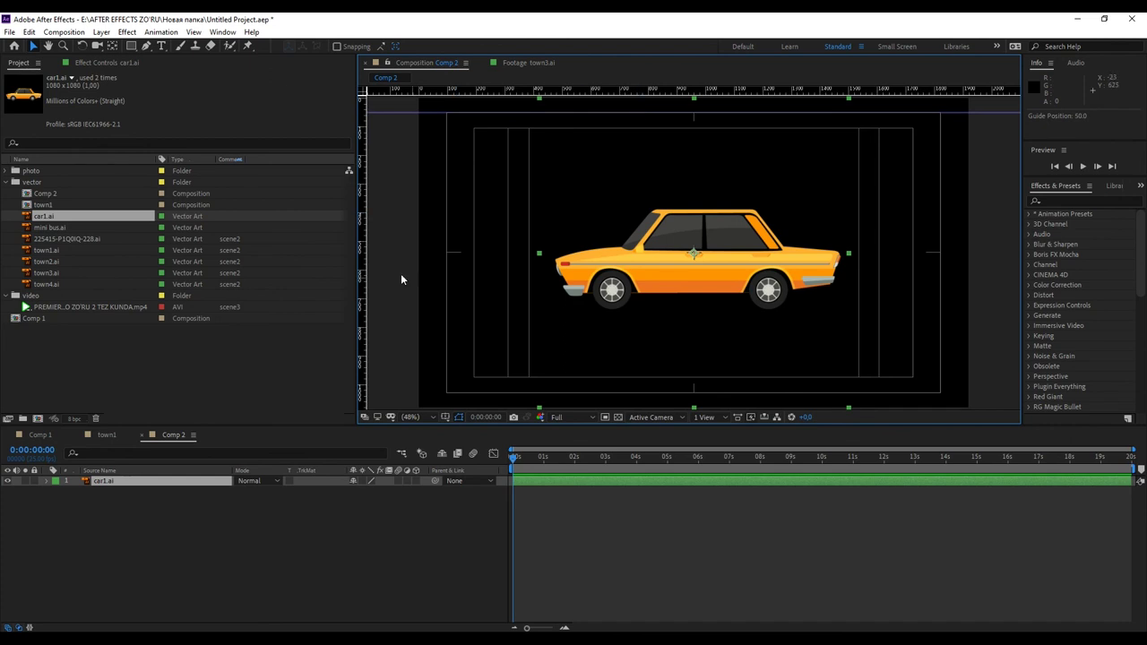
pyautogui.moveTo(362, 247); pyautogui.dragTo(445, 243)
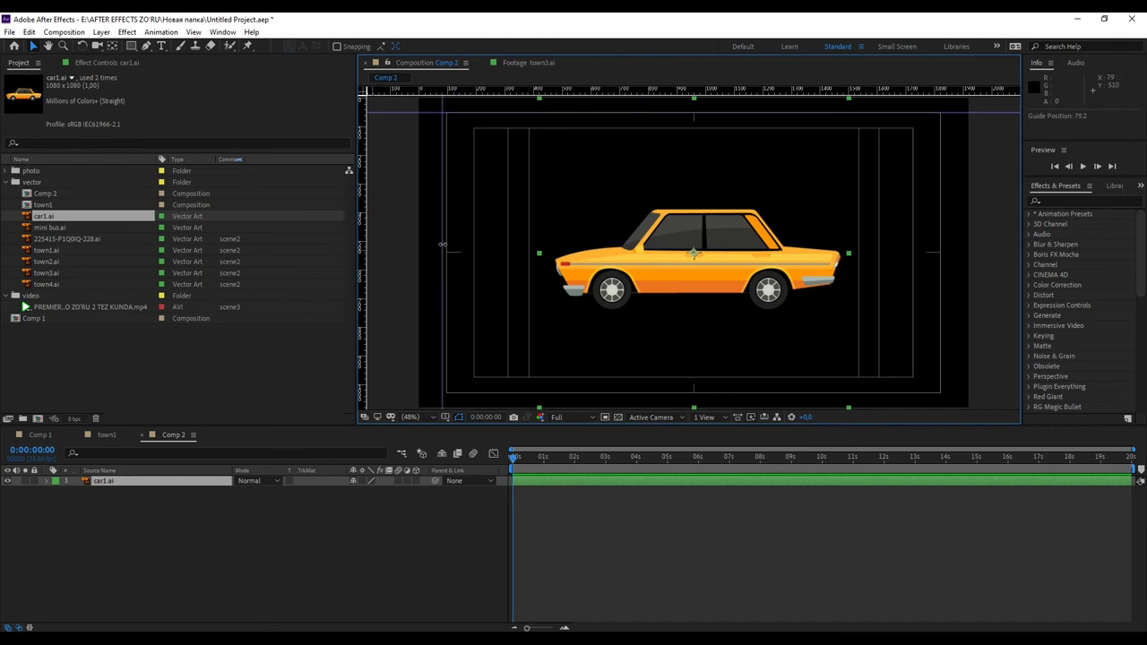
pyautogui.click(445, 417)
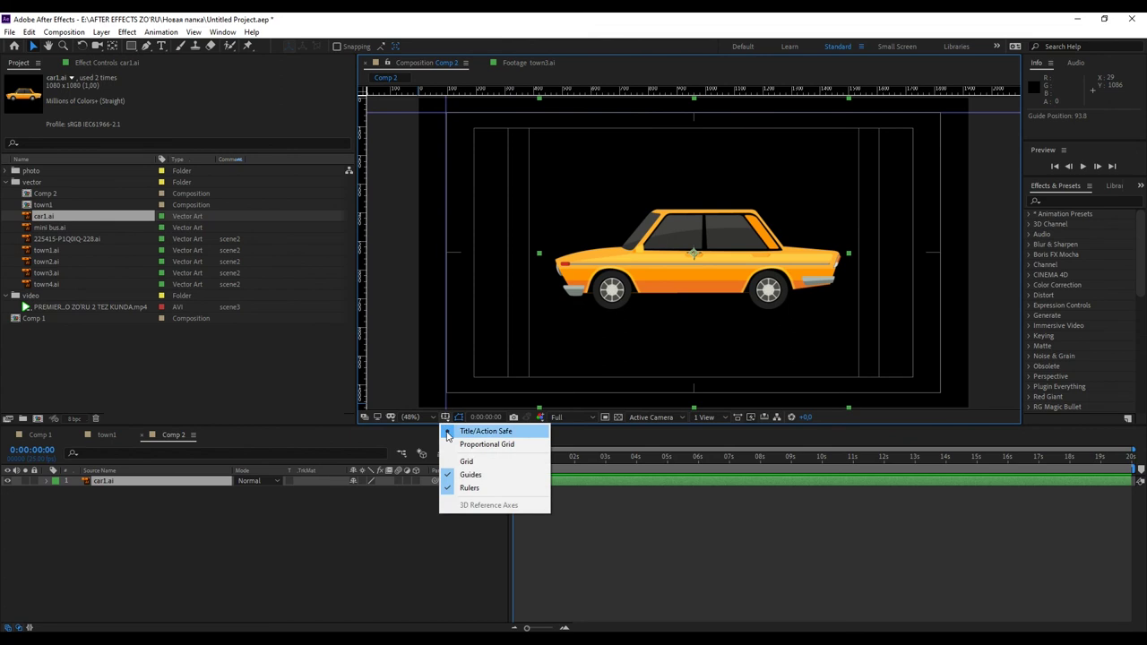
# Hide the safe margins and zoom the Comp 2 viewer out to 25%.
pyautogui.click(450, 433)
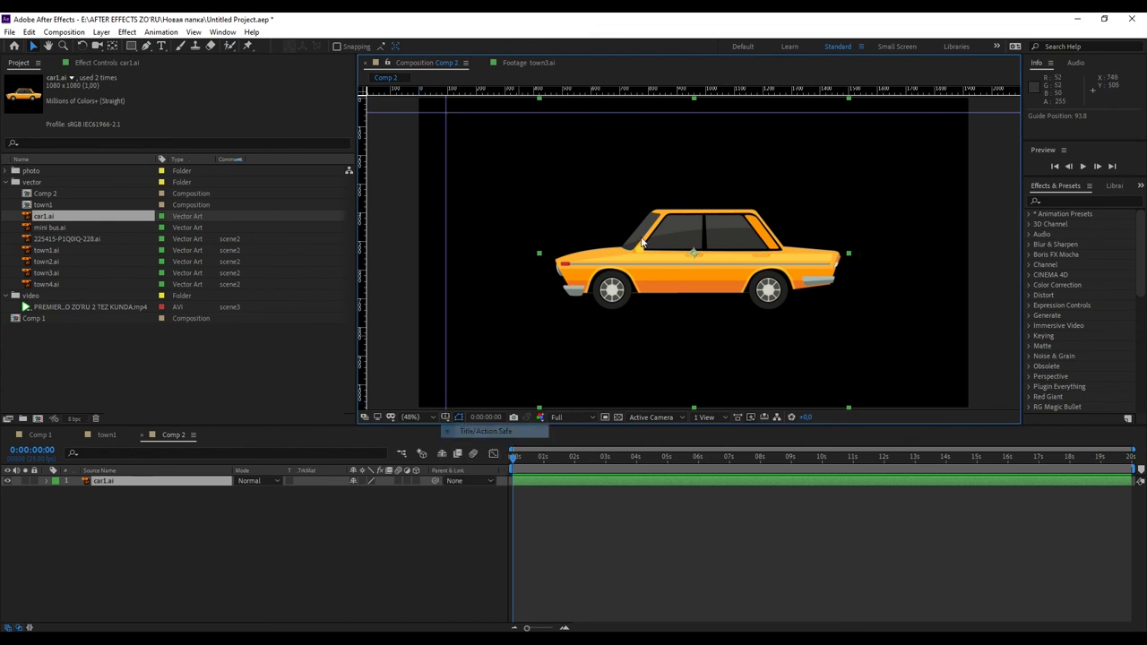
pyautogui.press(',')
pyautogui.press(',')
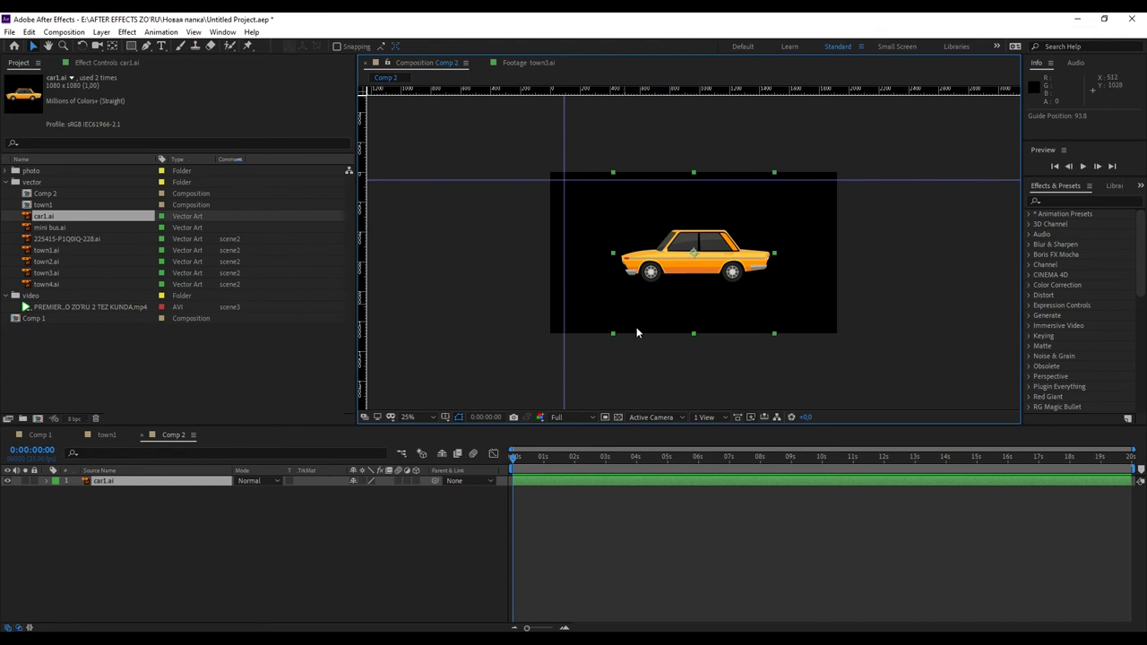
pyautogui.click(645, 383)
pyautogui.press('.')
pyautogui.press('.')
pyautogui.press(',')
pyautogui.press(',')
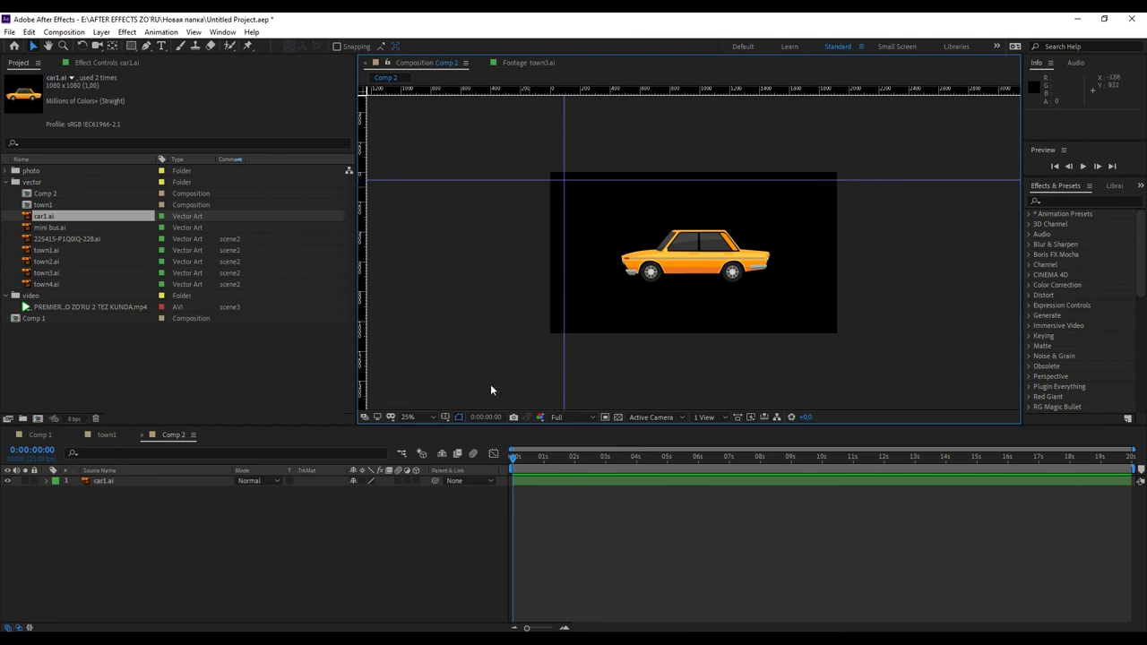
# Turn Title/Action Safe back on, add a guide near the frame's bottom, and fit the view.
pyautogui.click(459, 417)
pyautogui.click(466, 431)
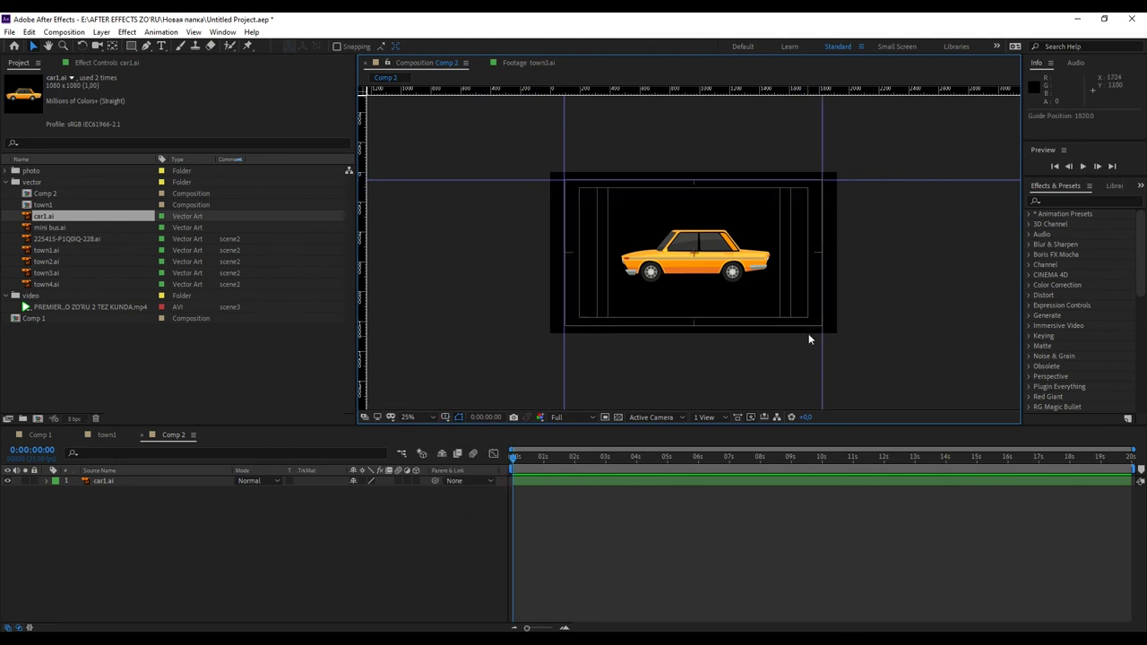
pyautogui.moveTo(670, 92); pyautogui.dragTo(704, 326)
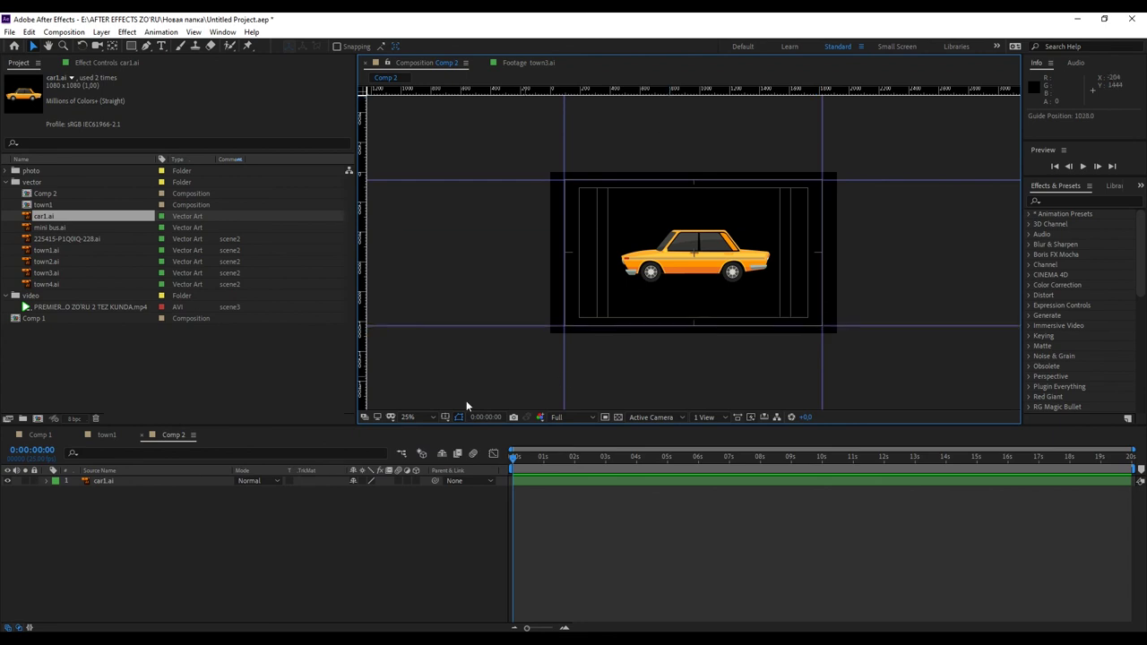
pyautogui.click(410, 417)
pyautogui.click(416, 205)
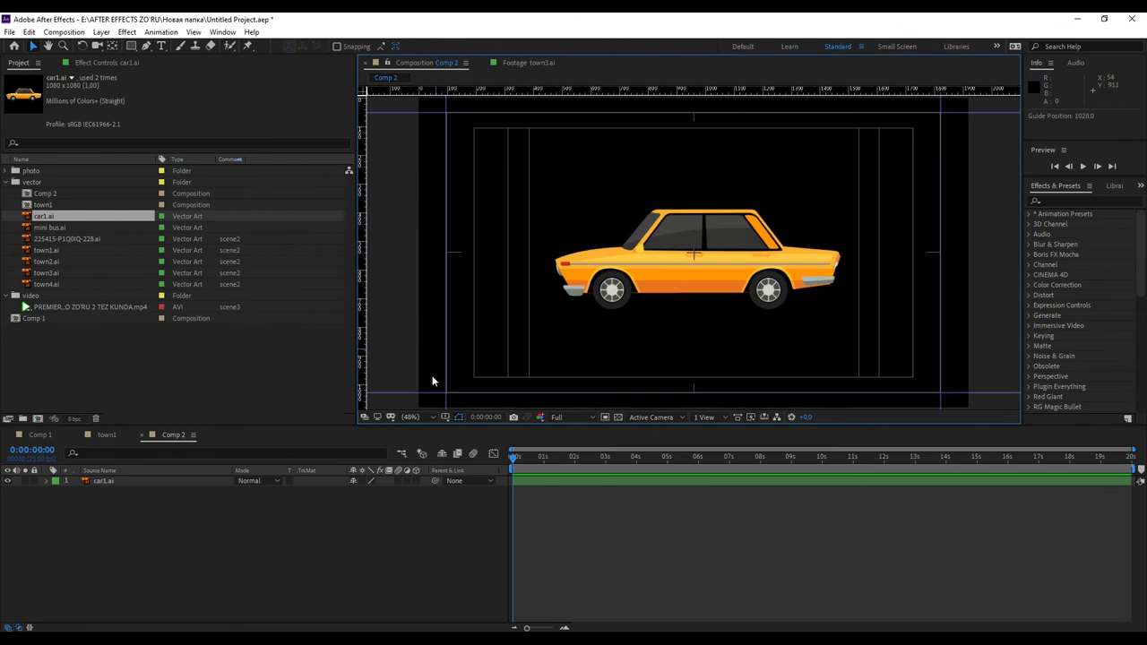
pyautogui.click(445, 416)
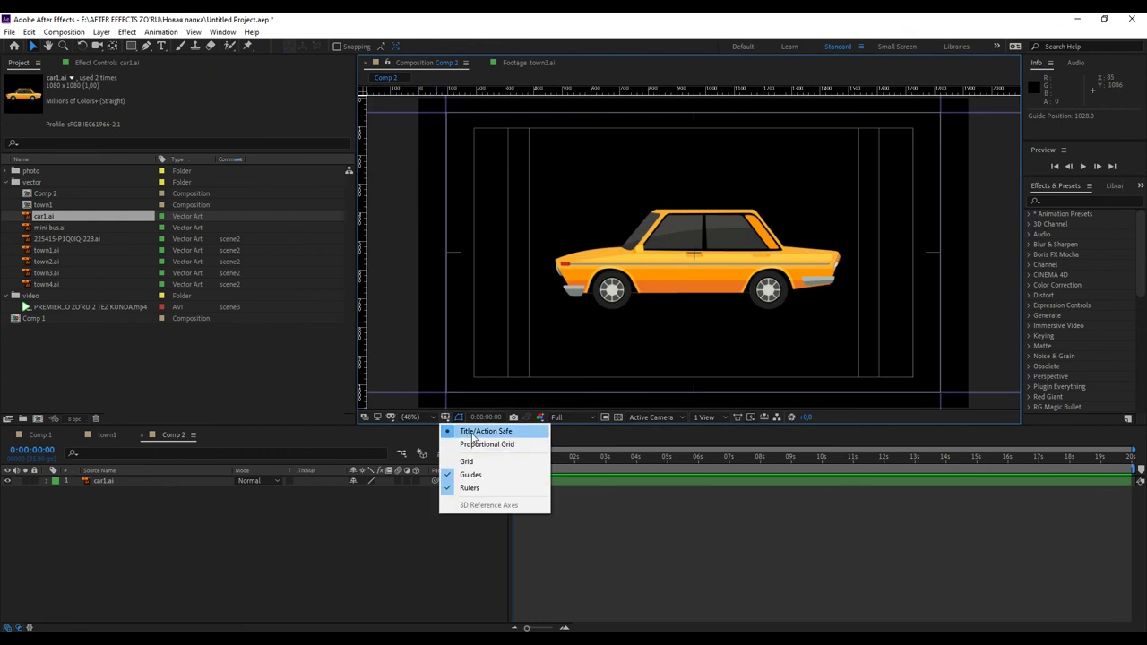
# Hide Comp 2's Title/Action Safe margins and its viewer rulers.
pyautogui.click(473, 433)
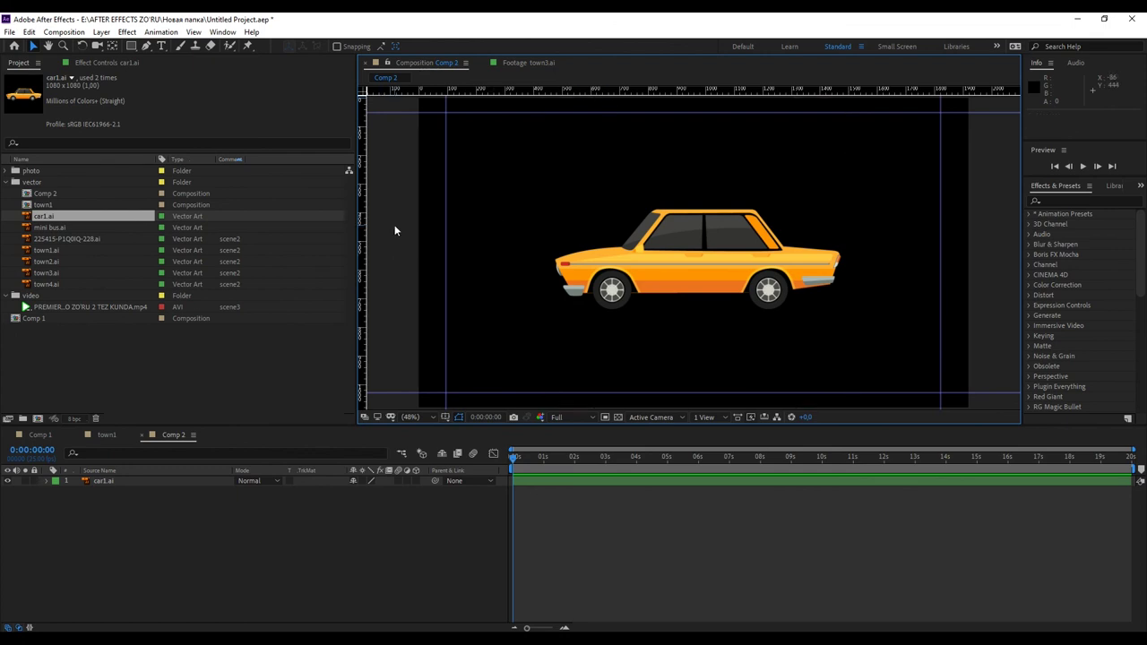
pyautogui.hotkey('ctrl', 'r')
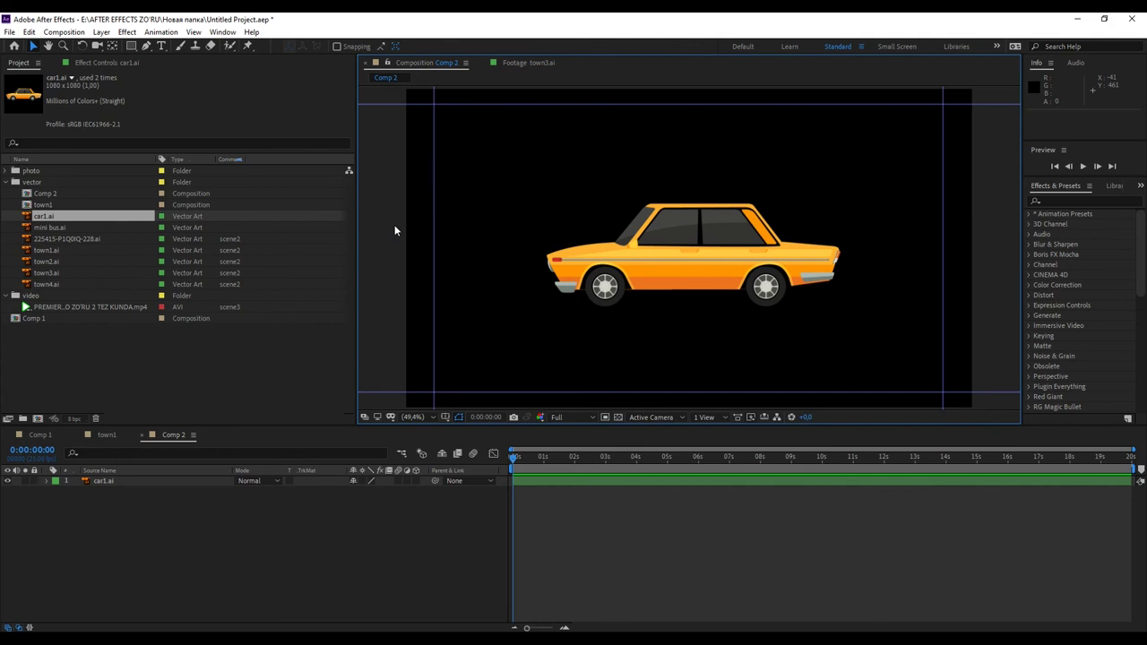